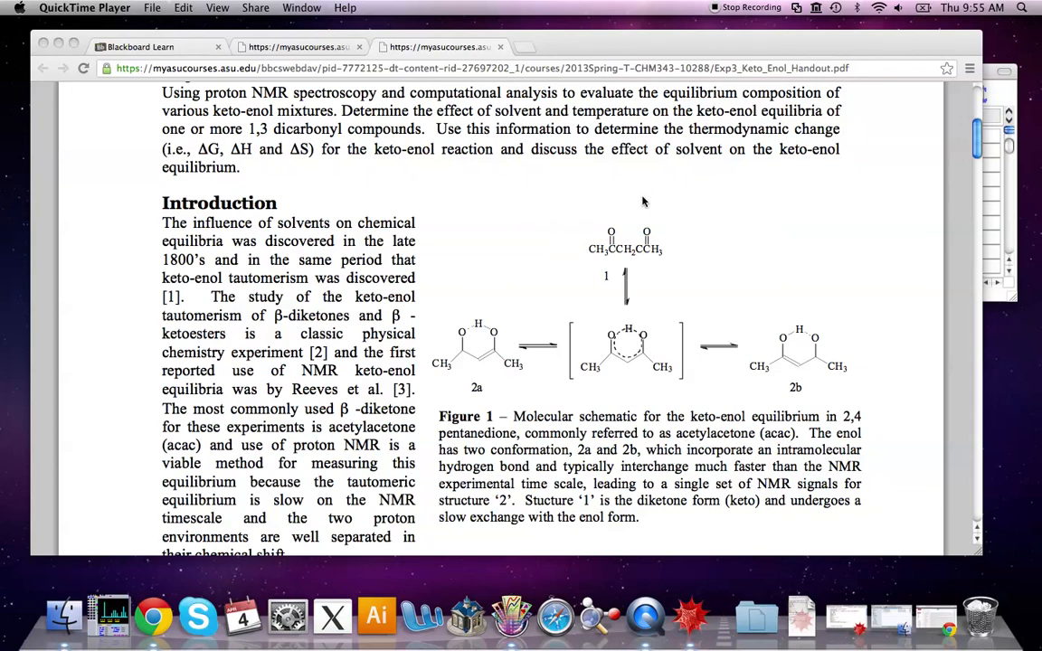
pyautogui.click(58, 44)
pyautogui.click(782, 82)
pyautogui.moveTo(782, 81); pyautogui.dragTo(754, 88)
pyautogui.moveTo(482, 110); pyautogui.dragTo(454, 99)
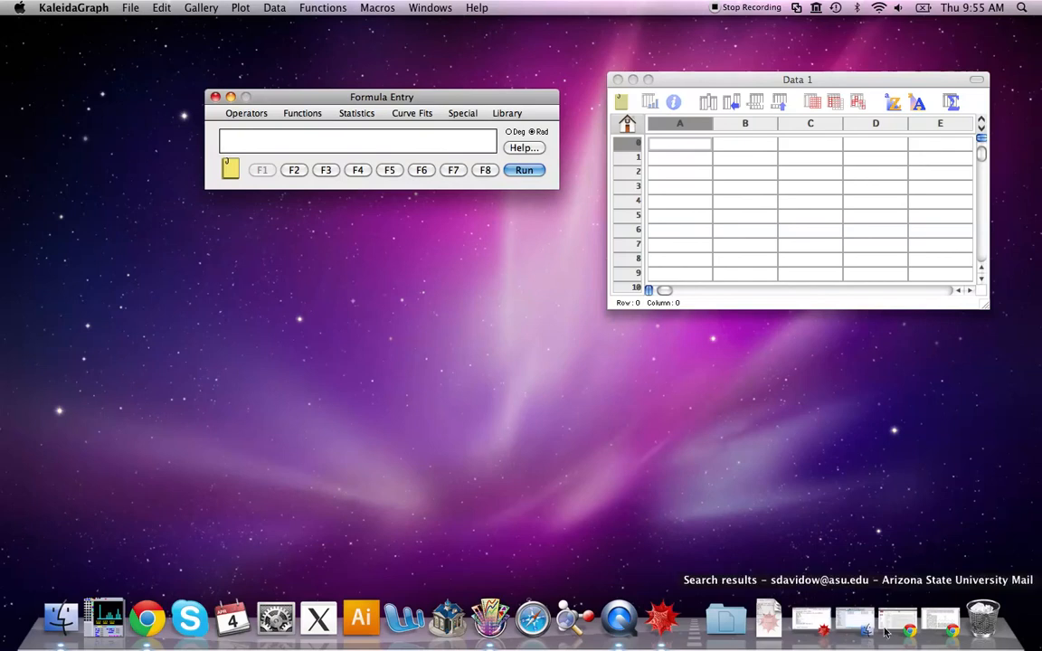
pyautogui.click(944, 624)
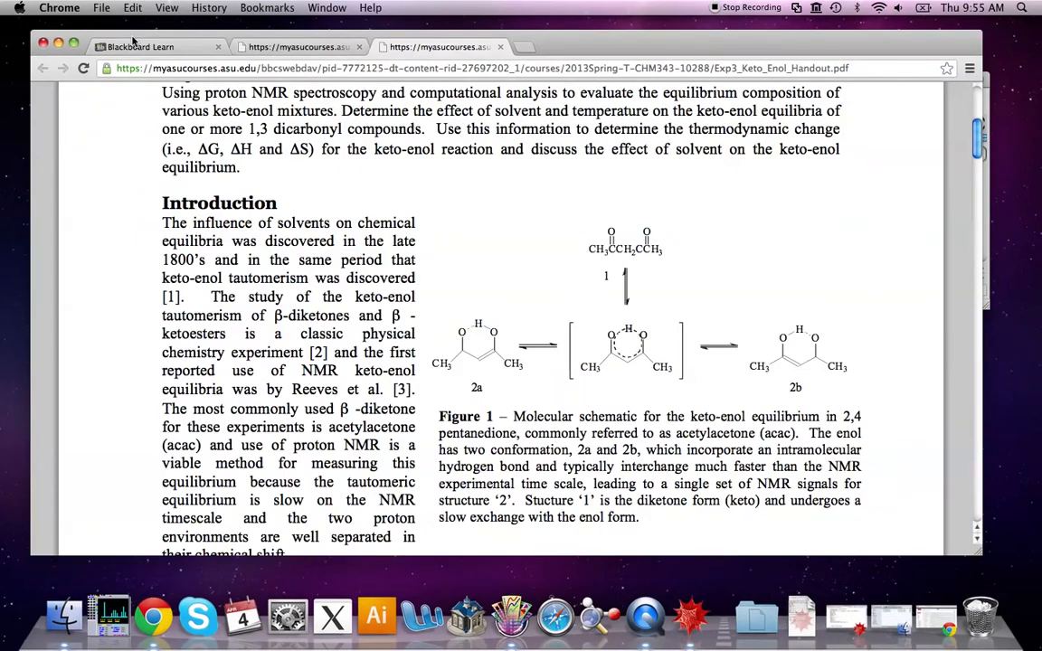
# Open the Experiment #3 folder in the course's Blackboard Content area to view its handout and data files
pyautogui.click(129, 46)
pyautogui.click(71, 242)
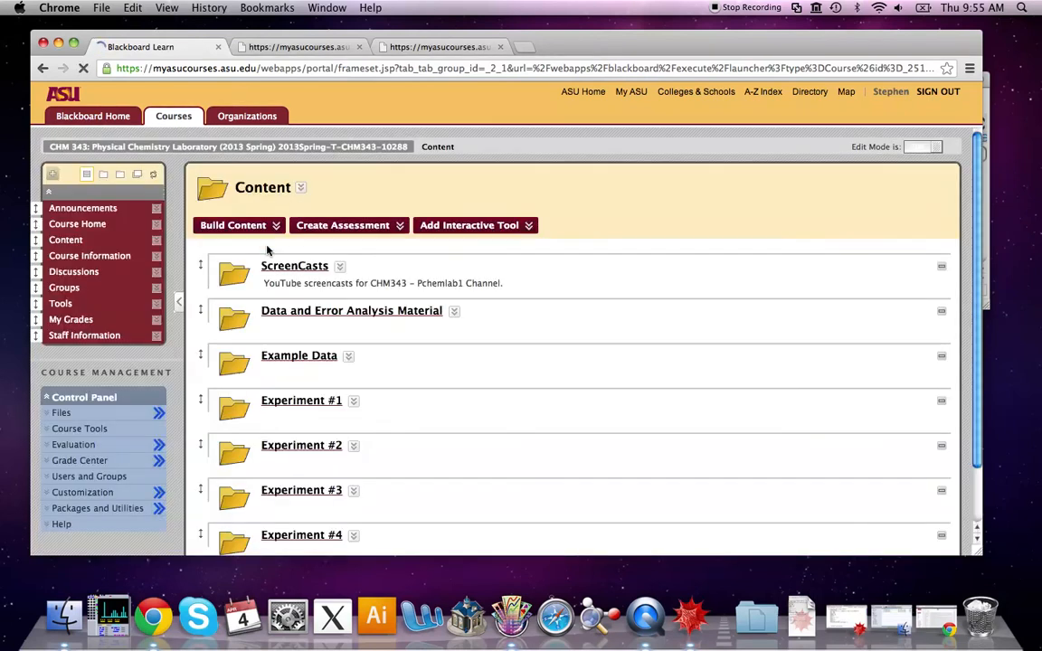
pyautogui.click(303, 491)
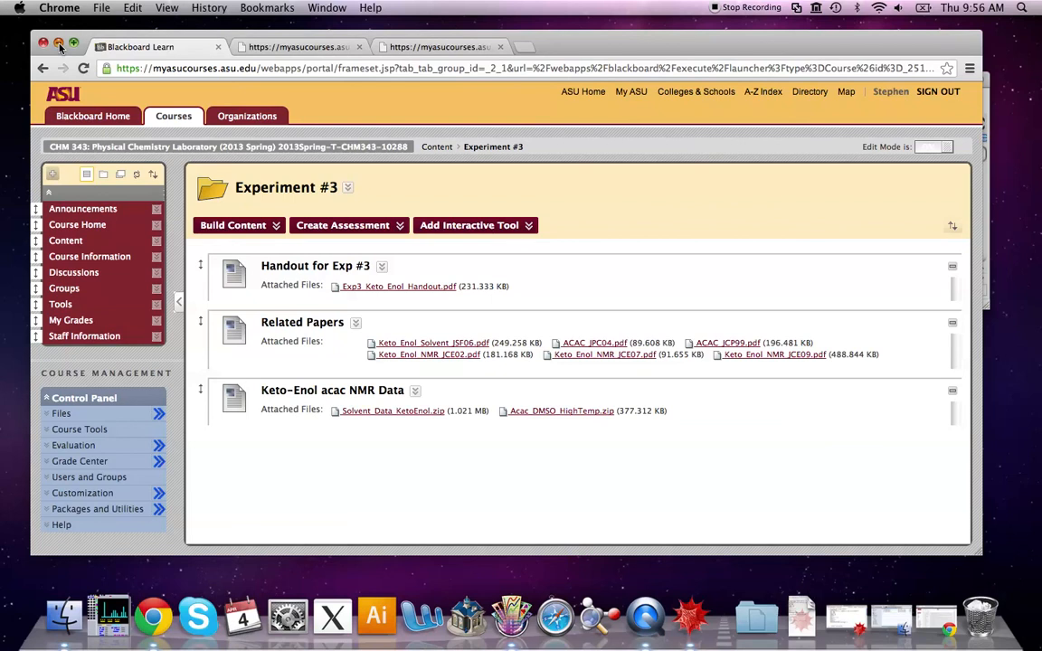
# Open the file Acac_DMSO_25C.txt from the Acac_DMSO_HighTemp folder in KaleidaGraph
pyautogui.click(58, 44)
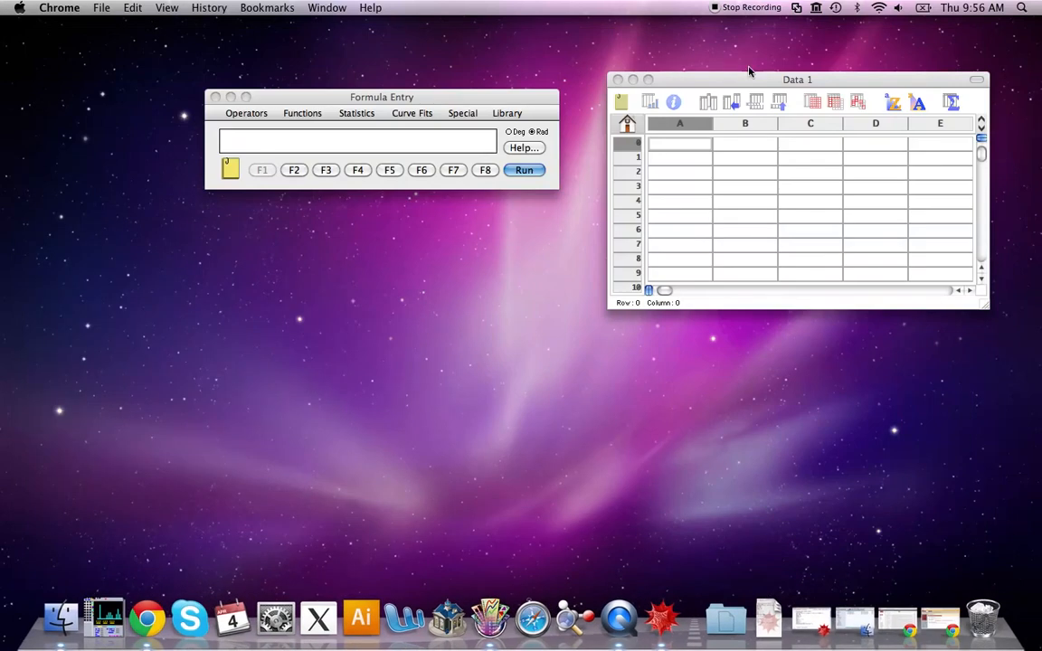
pyautogui.click(754, 81)
pyautogui.moveTo(754, 82); pyautogui.dragTo(728, 79)
pyautogui.click(419, 98)
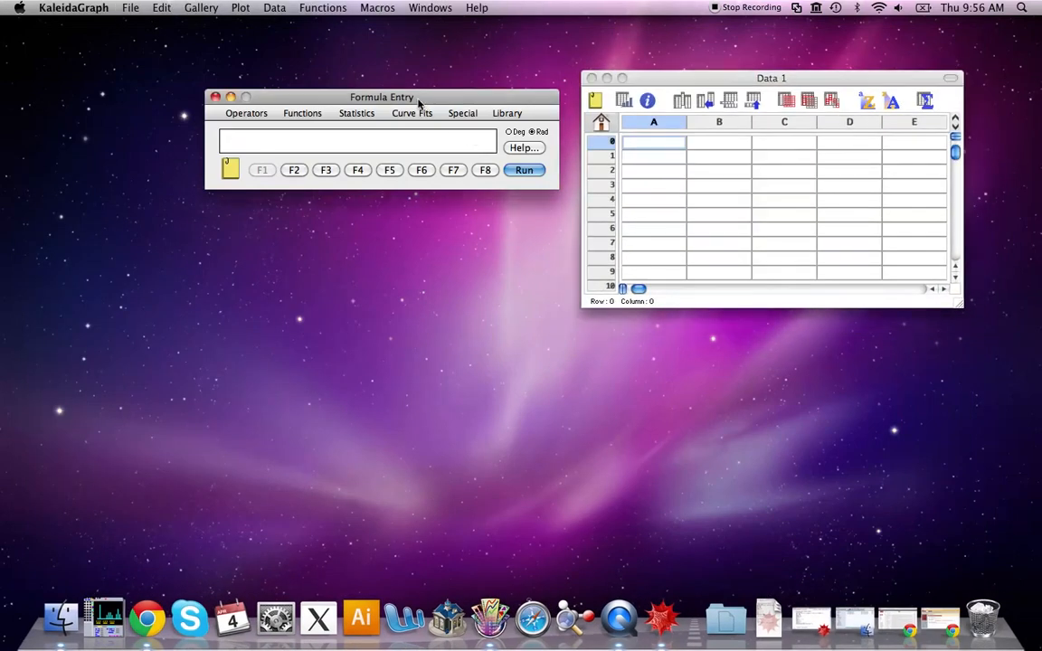
pyautogui.click(752, 77)
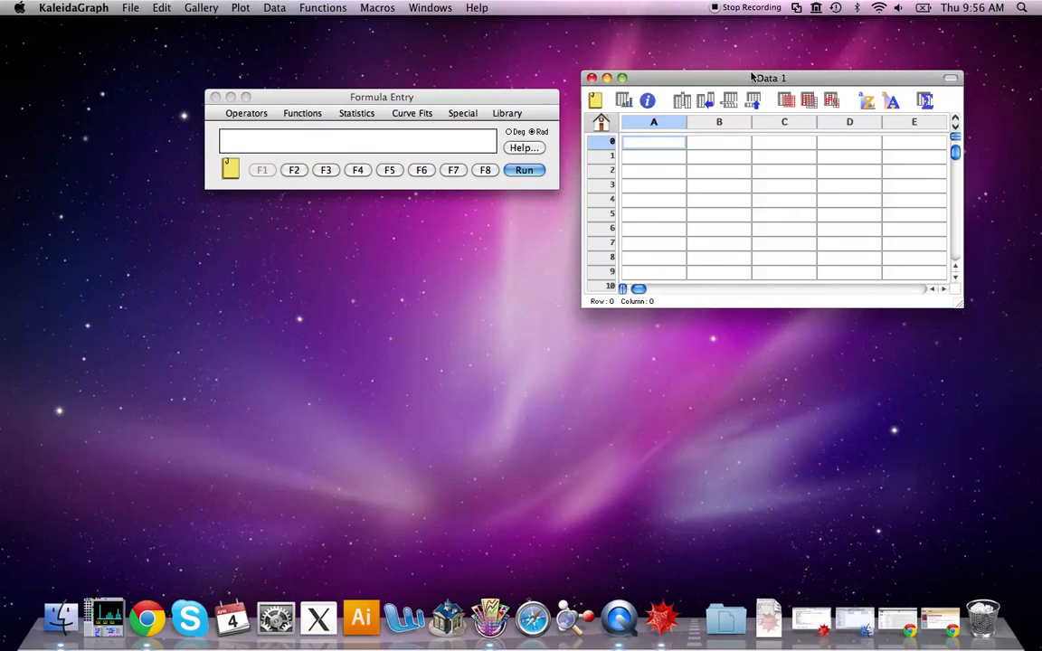
pyautogui.click(135, 11)
pyautogui.click(163, 41)
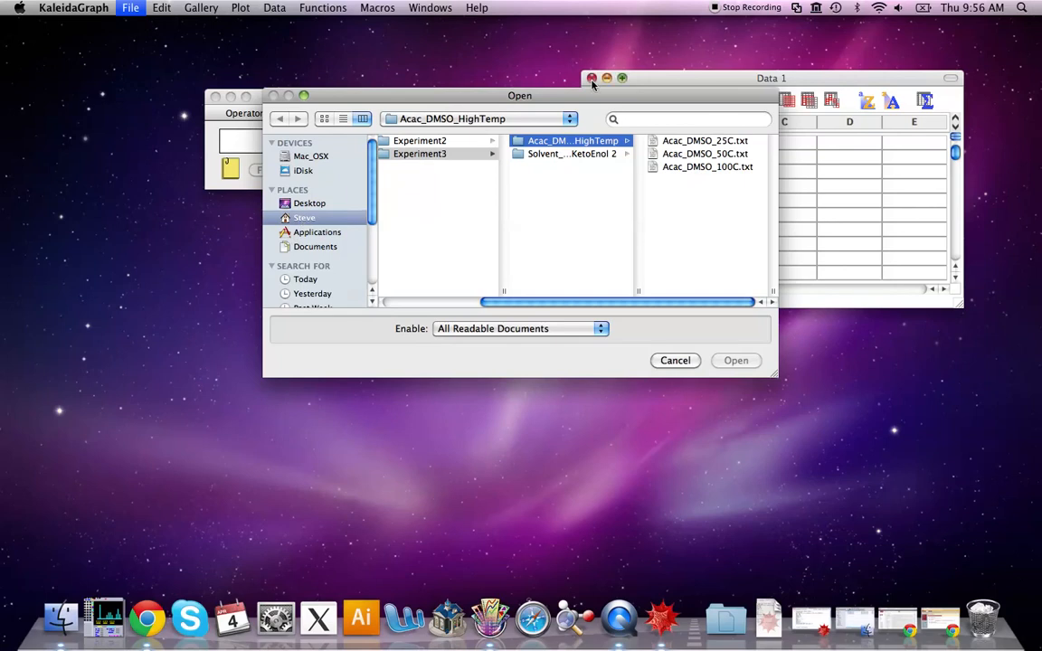
pyautogui.moveTo(622, 101); pyautogui.dragTo(575, 97)
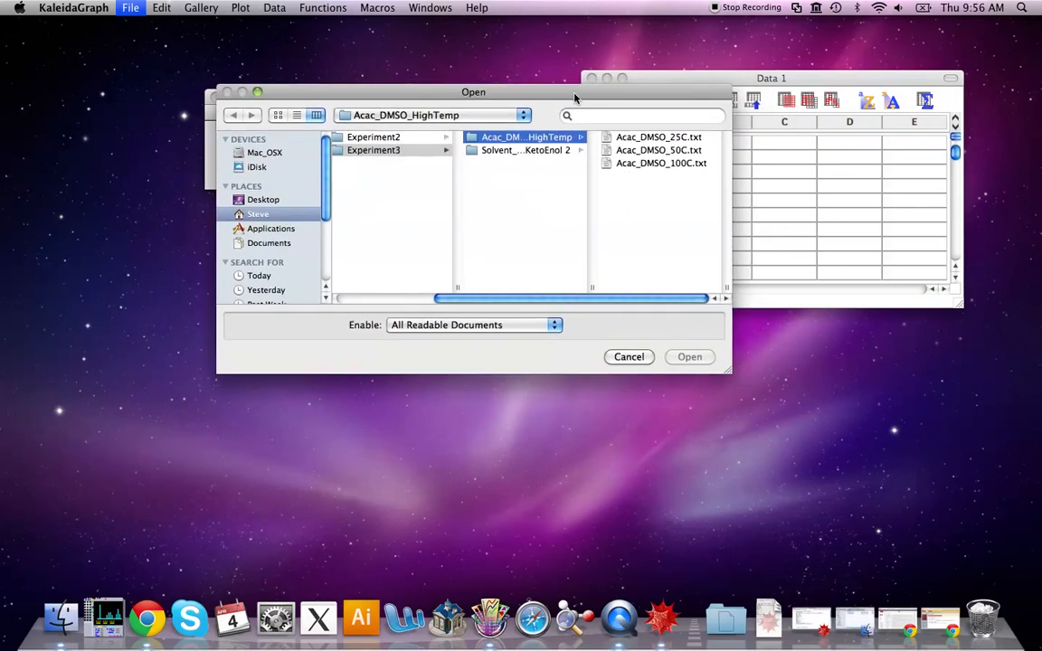
pyautogui.click(666, 141)
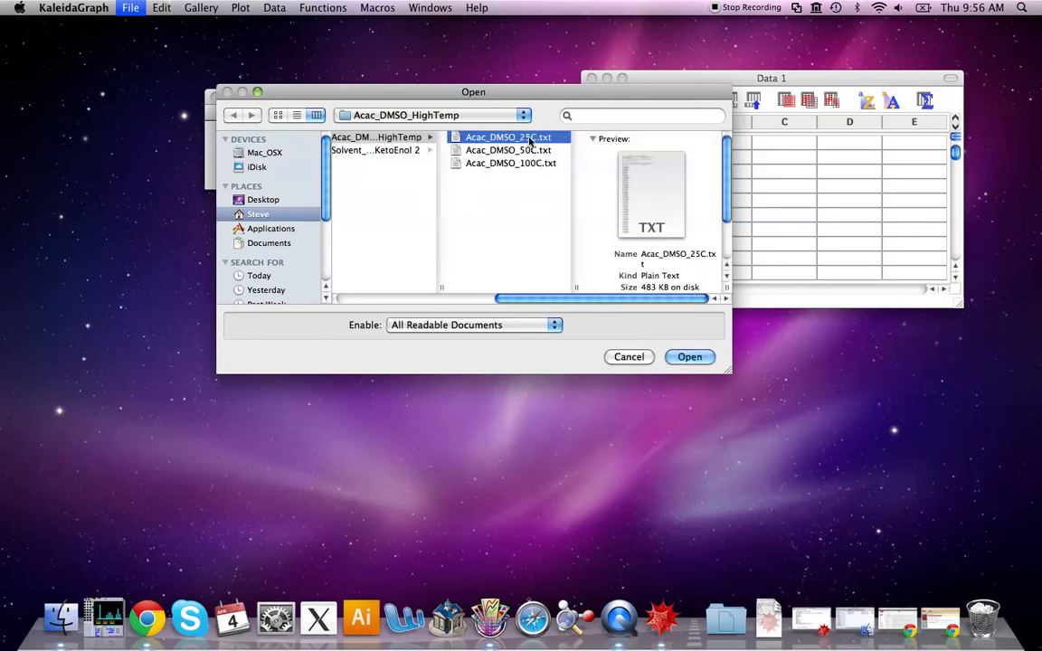
pyautogui.click(689, 357)
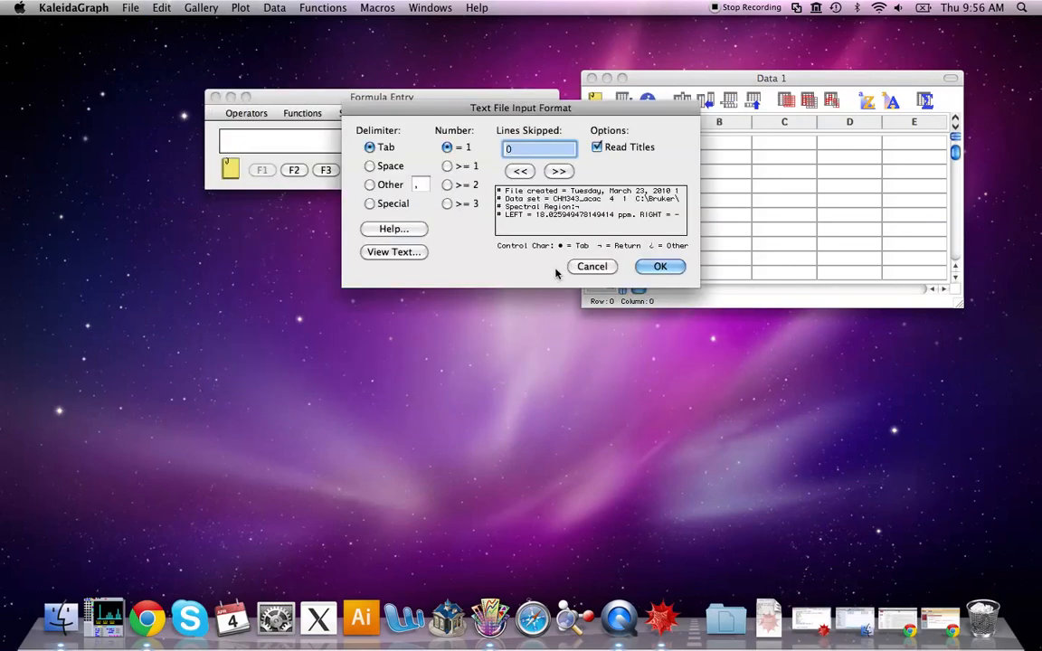
# Set the text import to skip 10 lines, turn off Read Titles, and accept the import format
pyautogui.click(558, 171)
pyautogui.click(558, 171)
pyautogui.click(558, 171)
pyautogui.click(558, 171)
pyautogui.click(558, 171)
pyautogui.click(559, 171)
pyautogui.click(558, 171)
pyautogui.click(558, 171)
pyautogui.click(558, 171)
pyautogui.click(559, 171)
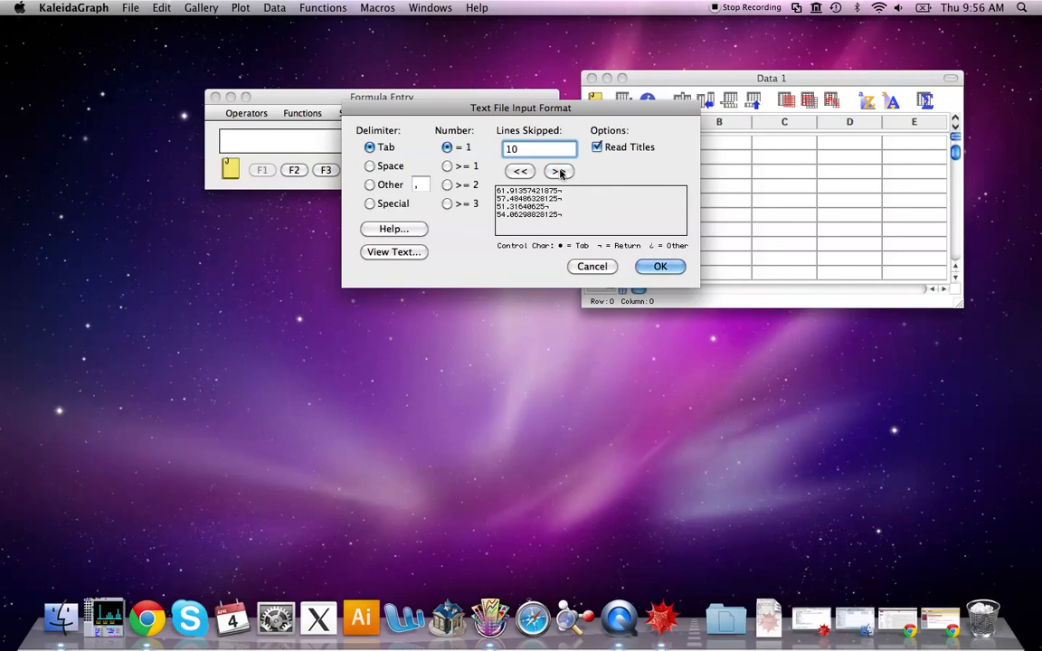
pyautogui.click(597, 146)
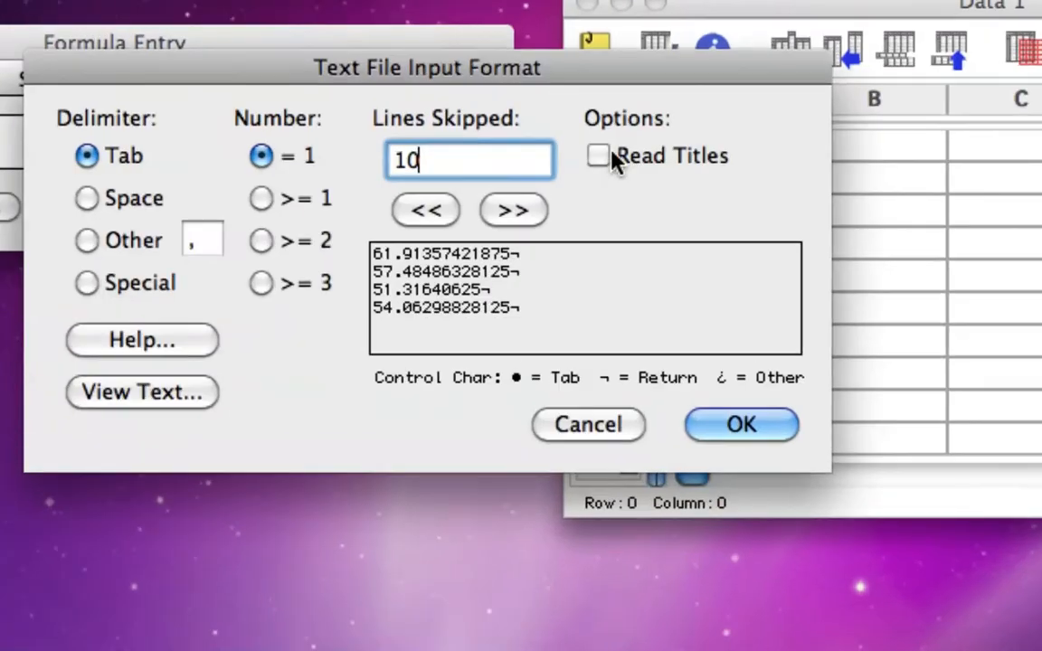
pyautogui.click(445, 209)
pyautogui.click(498, 208)
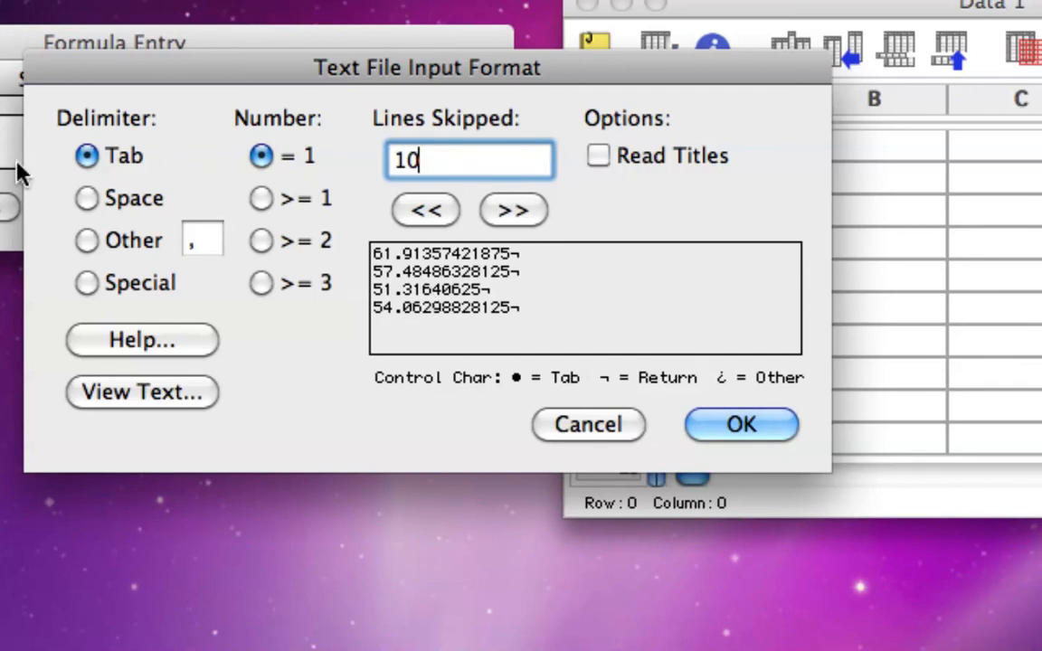
pyautogui.click(767, 433)
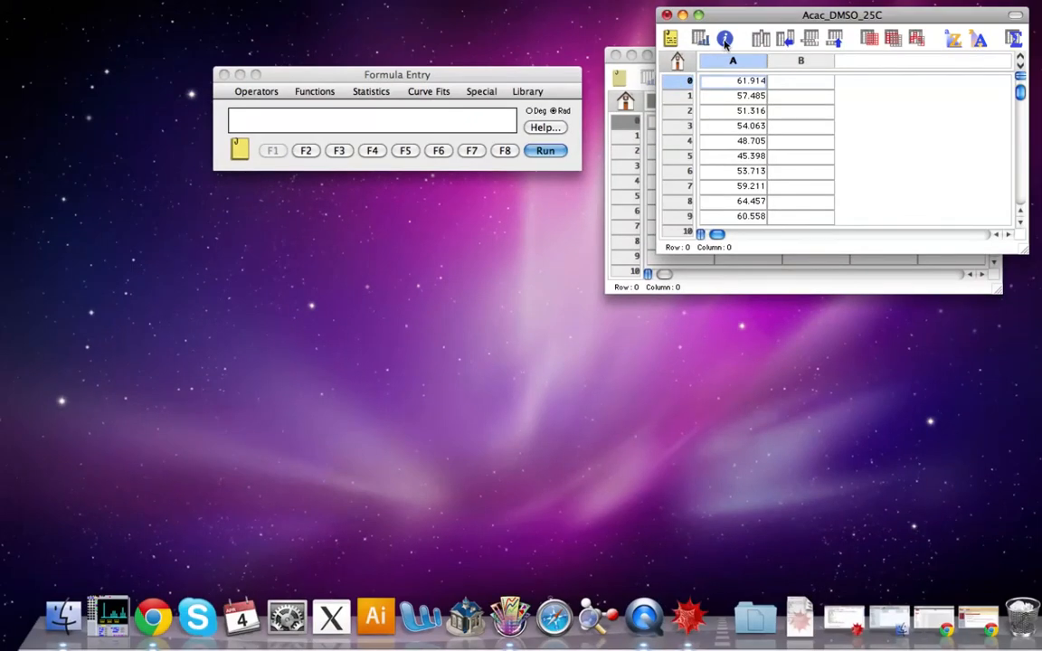
# Title the imported data column Intensity
pyautogui.moveTo(827, 1); pyautogui.dragTo(535, 139)
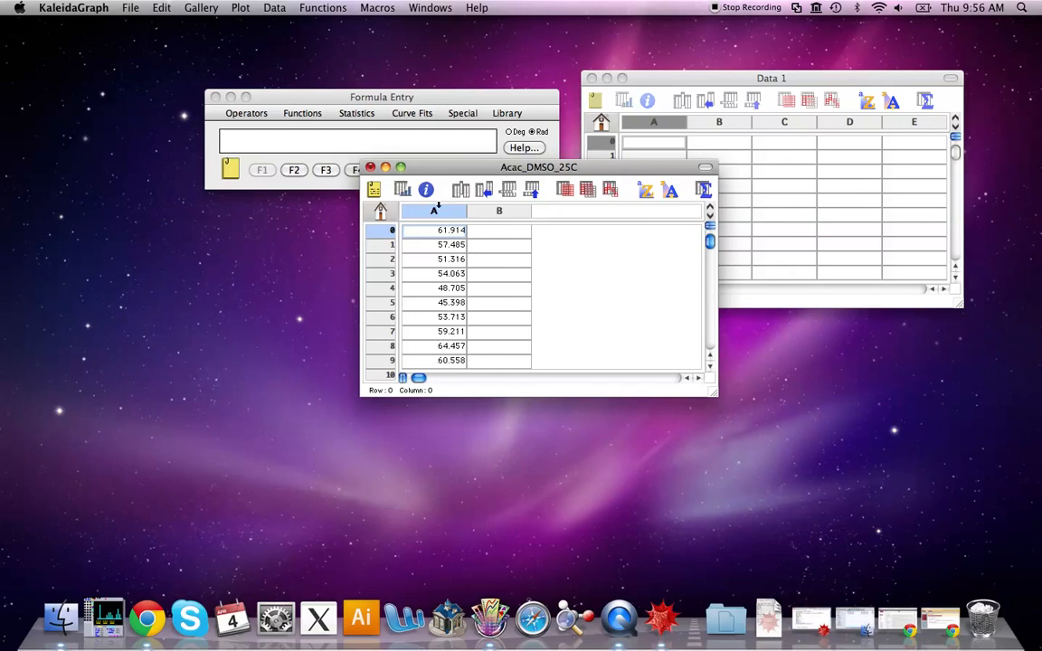
pyautogui.click(449, 208)
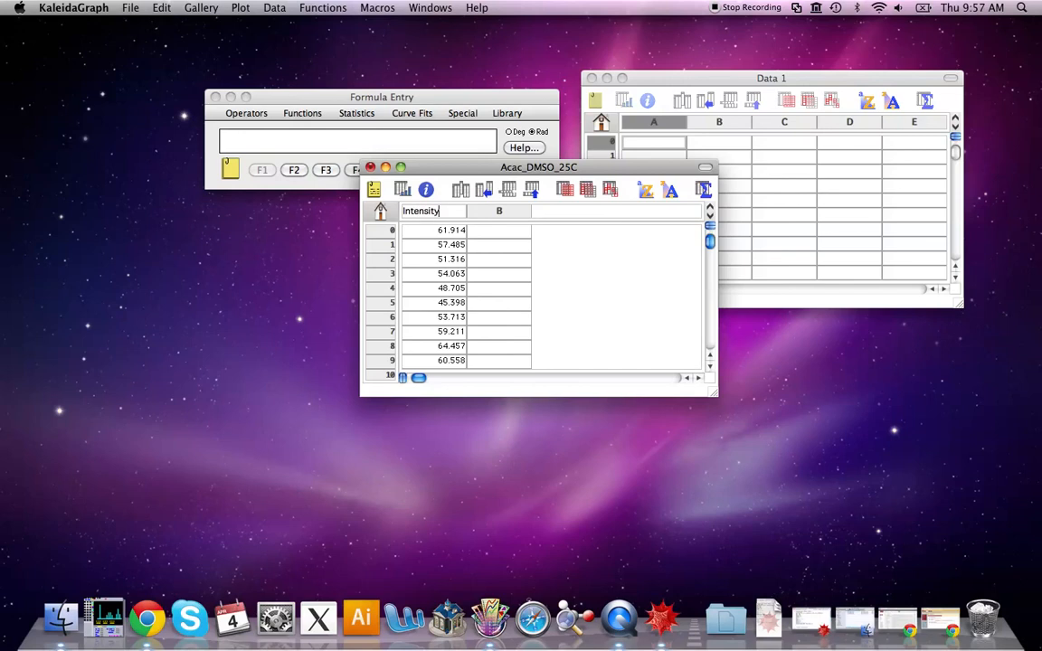
pyautogui.press('Return')
# Move the Intensity column from column A into column B by cutting and pasting it
pyautogui.click(419, 210)
pyautogui.rightClick(432, 215)
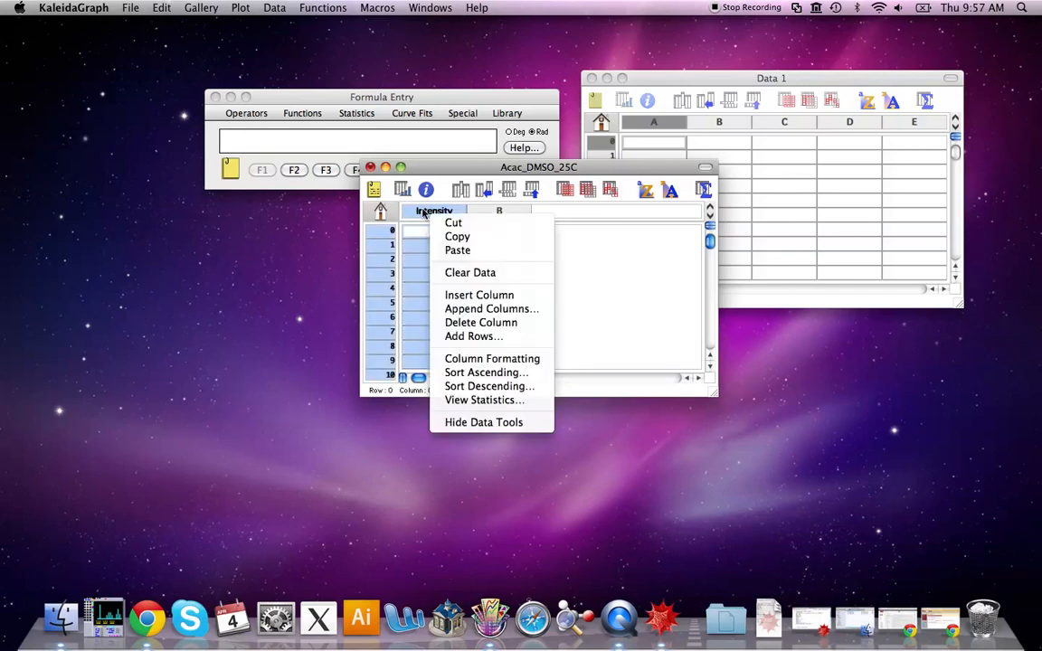
pyautogui.click(454, 223)
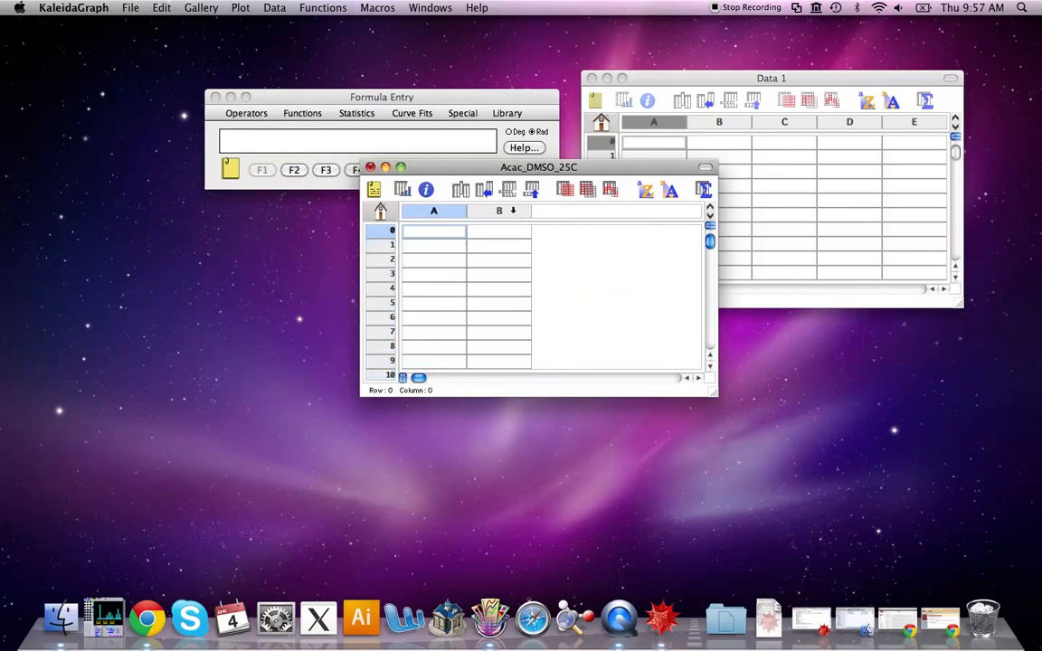
pyautogui.click(499, 211)
pyautogui.rightClick(518, 217)
pyautogui.click(547, 251)
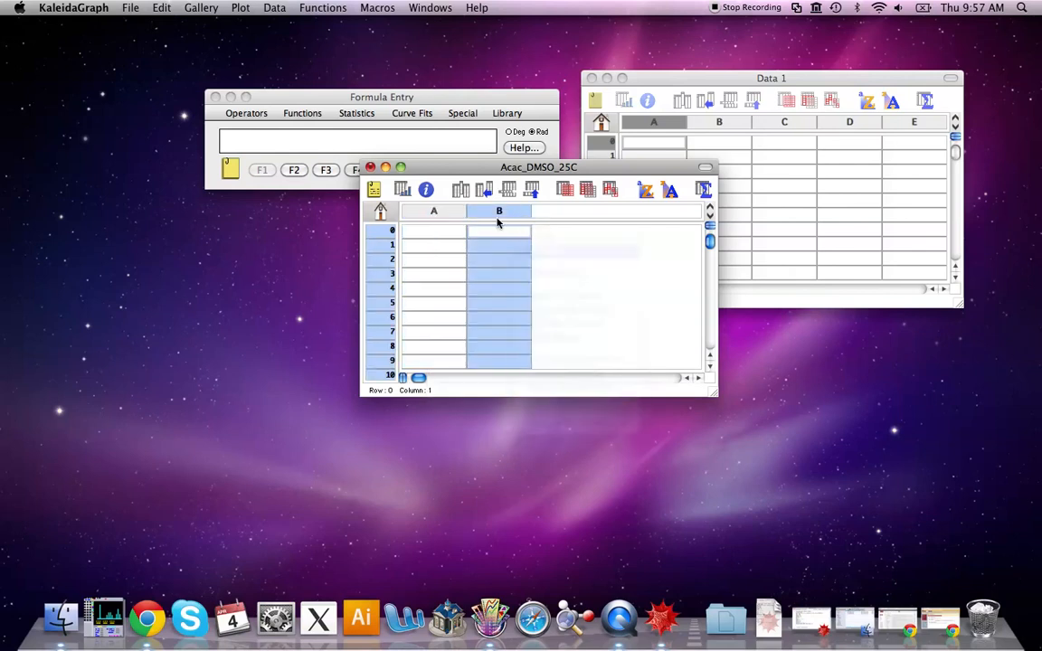
# Title the empty column A Chemical Shift
pyautogui.doubleClick(447, 211)
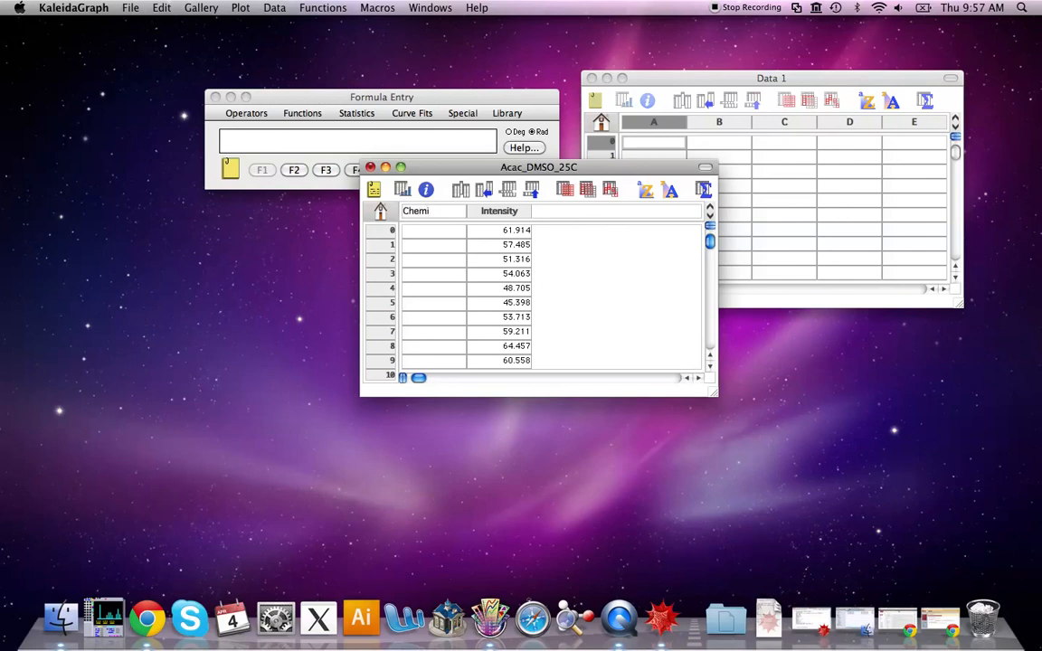
pyautogui.write('Chemical Shift')
pyautogui.press('Return')
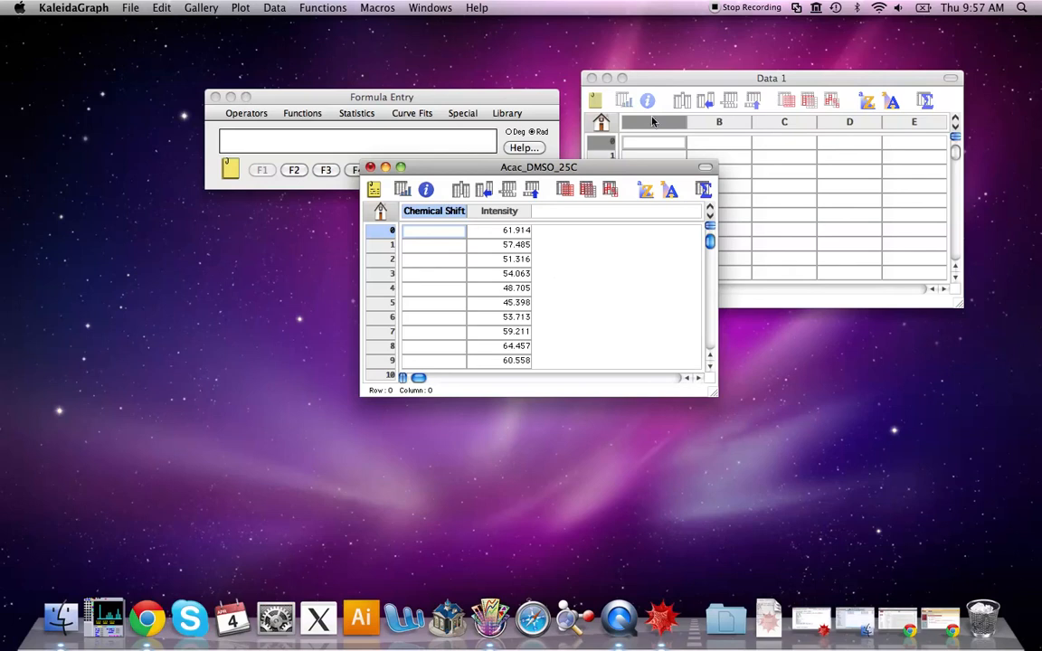
# Open the raw Acac_DMSO_25C.txt file in TextEdit to view its header information
pyautogui.moveTo(593, 174); pyautogui.dragTo(822, 298)
pyautogui.click(855, 620)
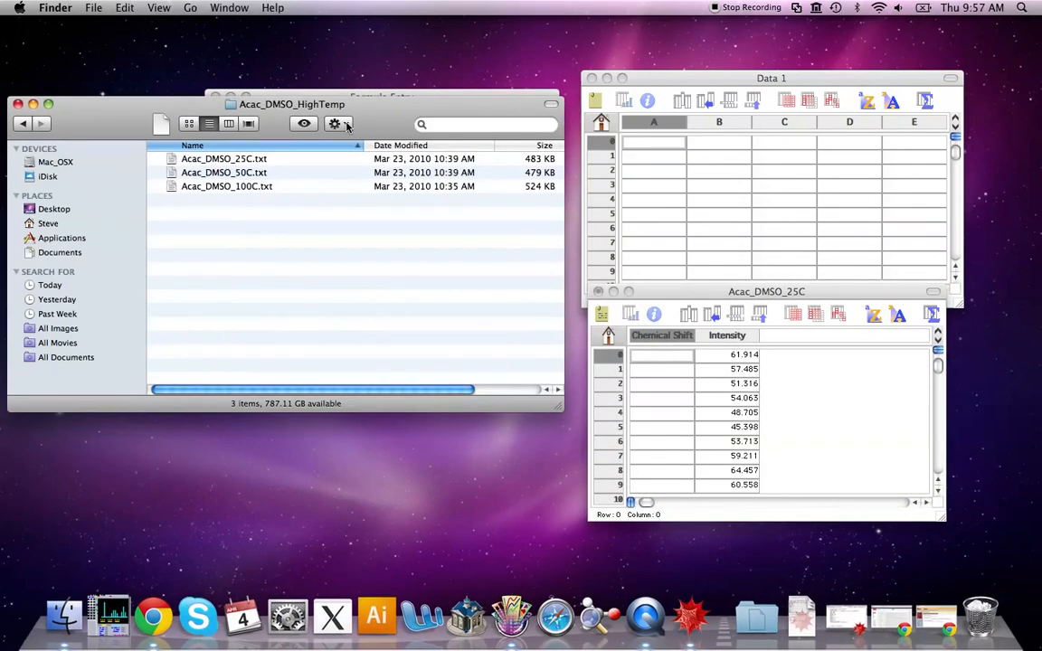
pyautogui.moveTo(349, 110); pyautogui.dragTo(351, 205)
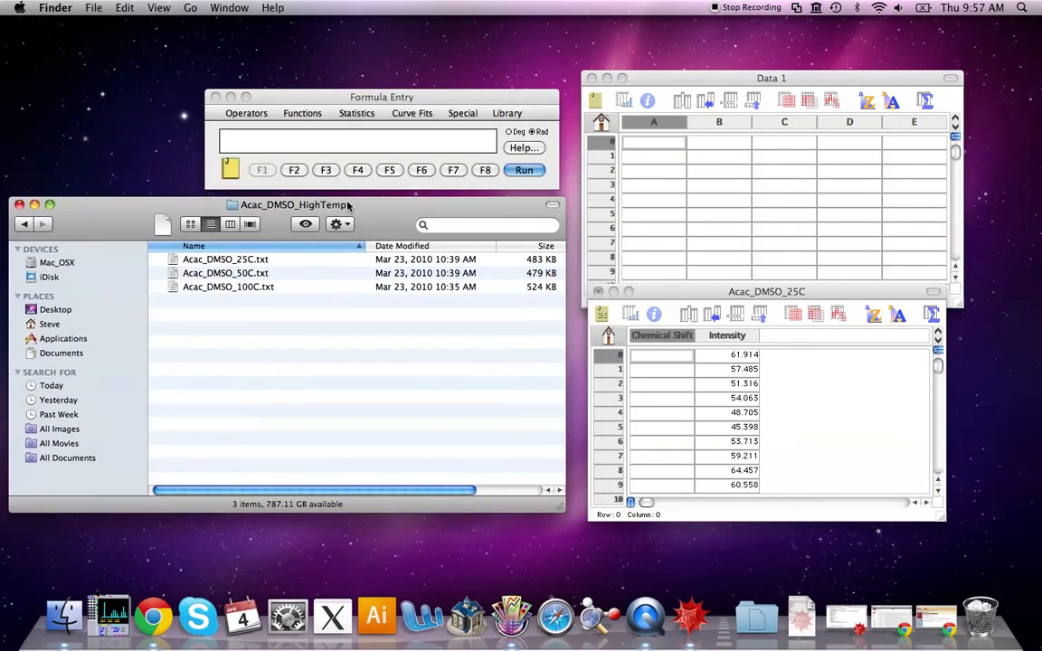
pyautogui.click(230, 261)
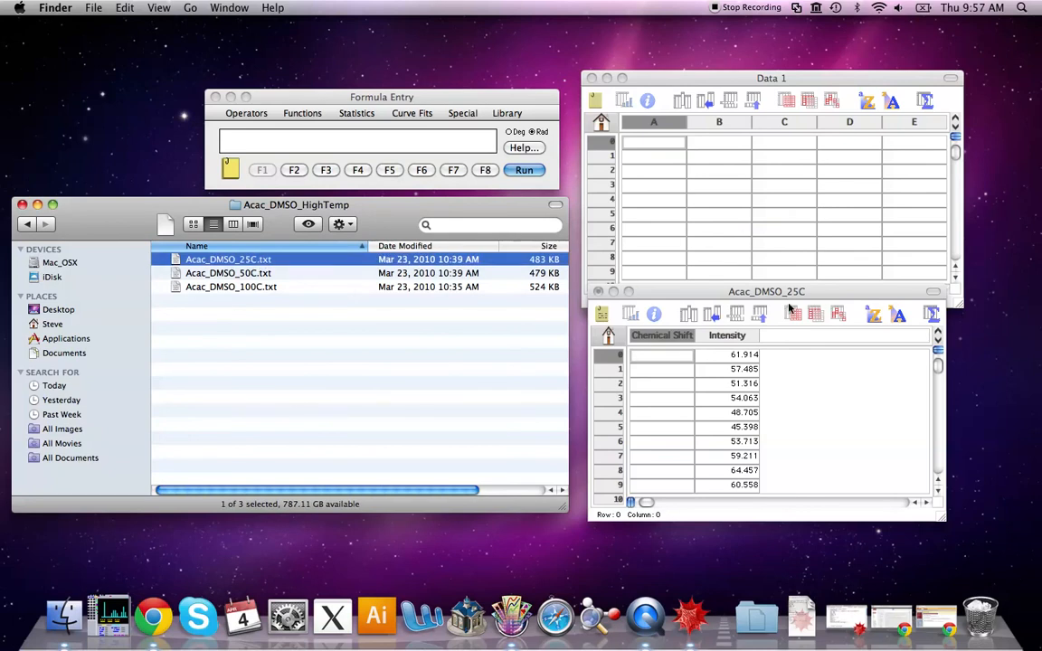
pyautogui.click(661, 291)
pyautogui.doubleClick(244, 260)
pyautogui.moveTo(291, 50); pyautogui.dragTo(306, 79)
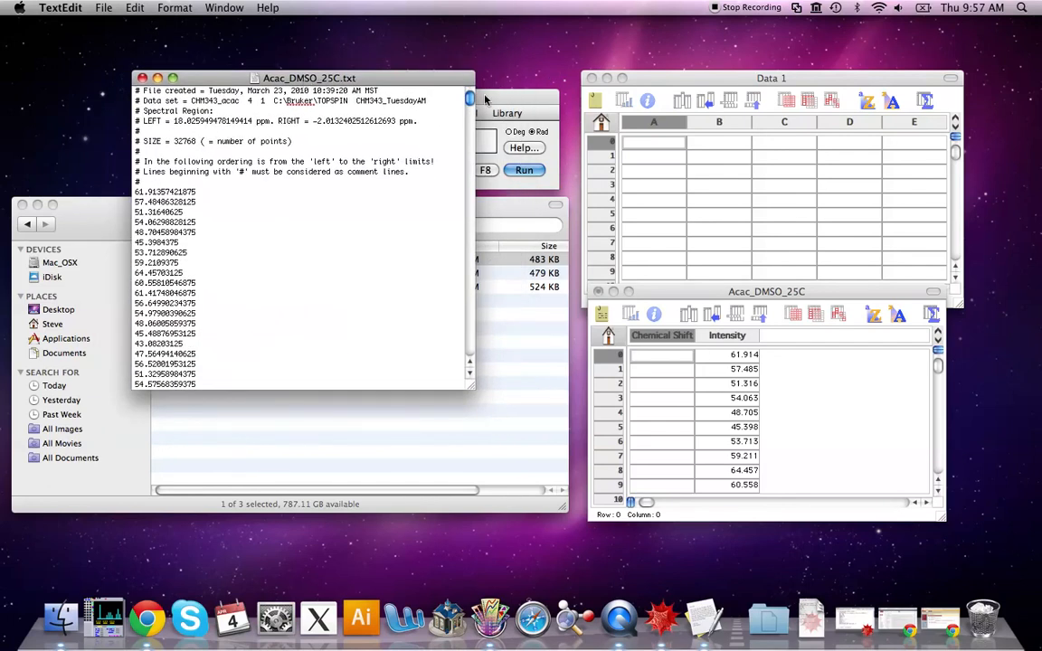
pyautogui.click(506, 96)
pyautogui.click(216, 97)
pyautogui.click(264, 80)
pyautogui.moveTo(263, 80); pyautogui.dragTo(261, 75)
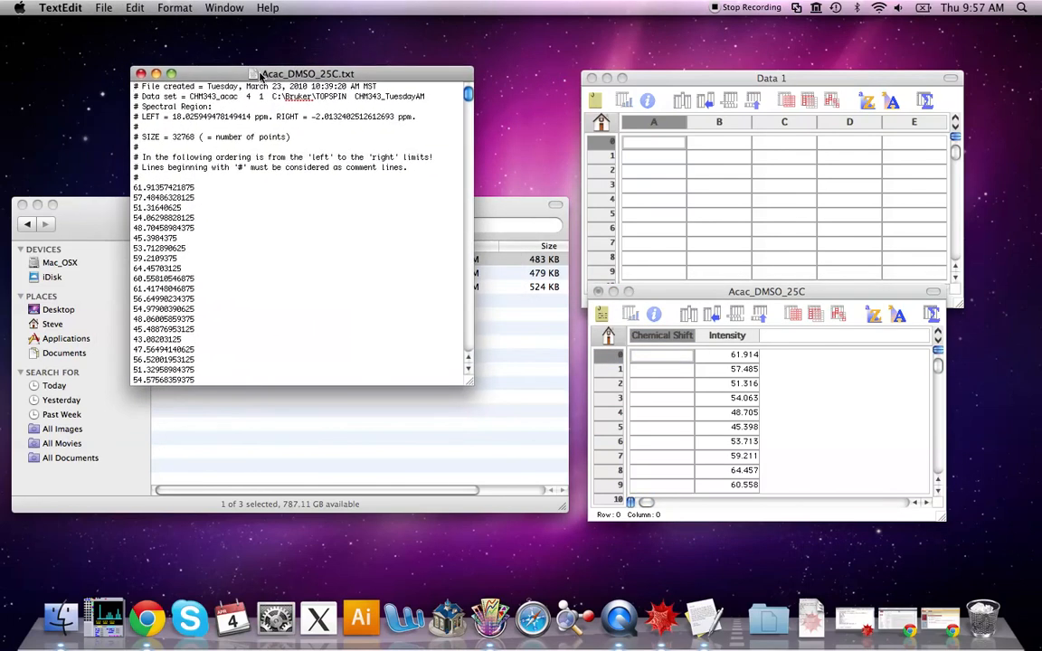
pyautogui.click(491, 210)
pyautogui.click(38, 205)
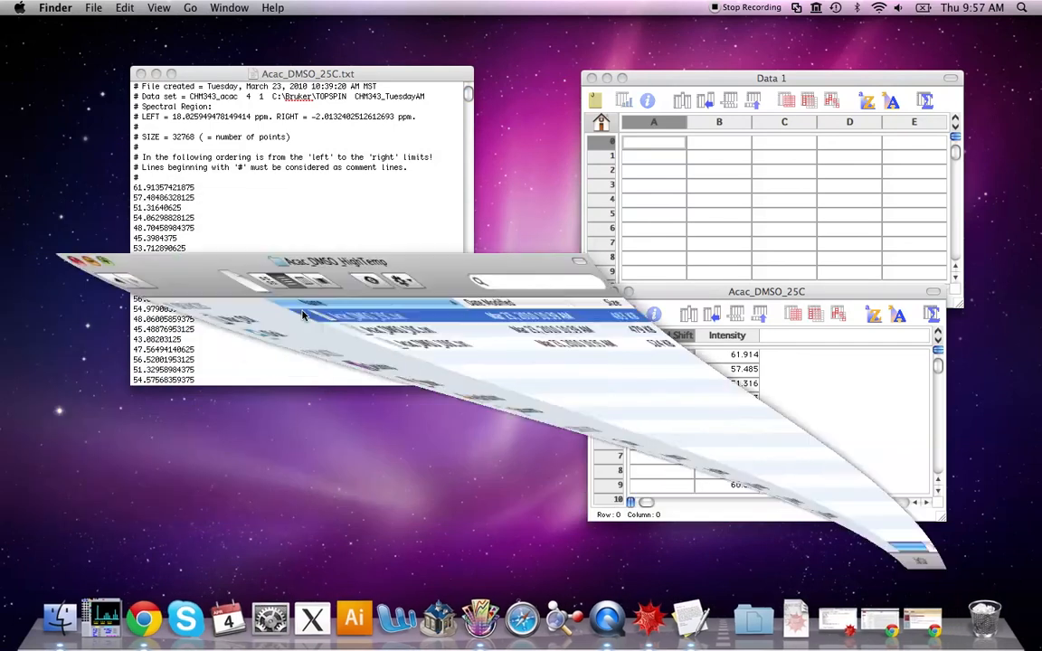
# Launch Calculator and place it beside the text file and the data window
pyautogui.click(1023, 8)
pyautogui.write('calc')
pyautogui.press('Return')
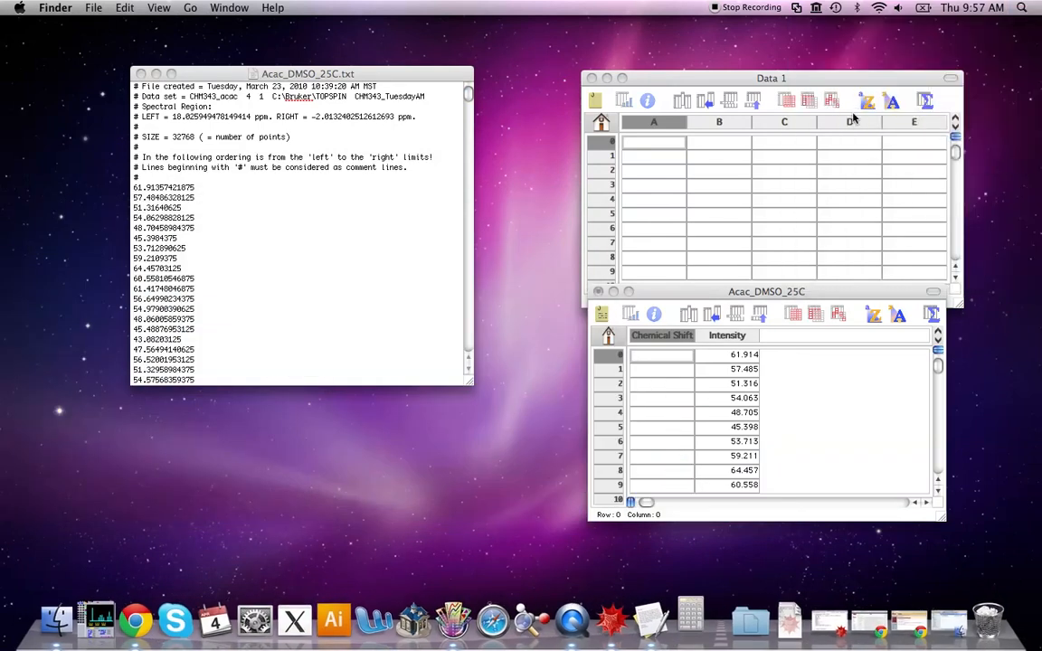
pyautogui.moveTo(360, 74); pyautogui.dragTo(308, 225)
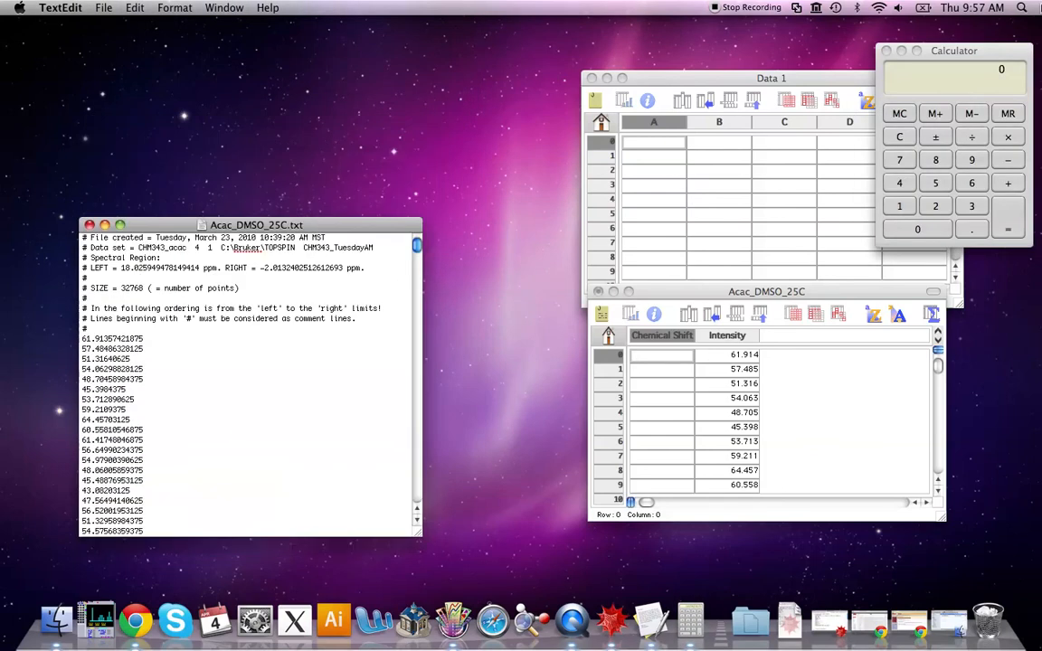
pyautogui.moveTo(936, 51); pyautogui.dragTo(479, 49)
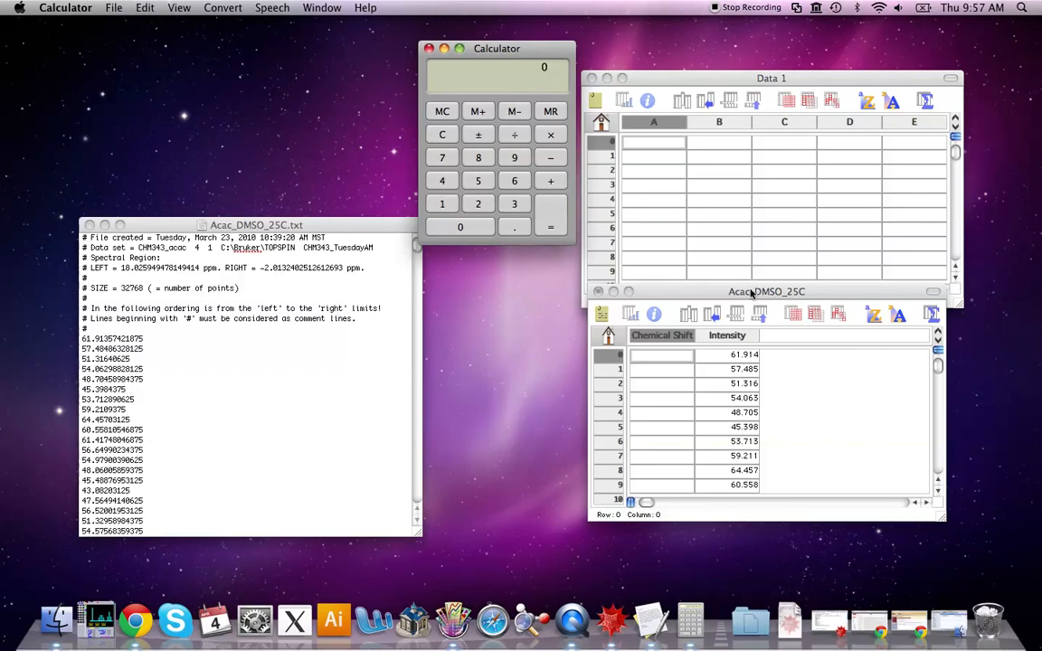
# In Calculator, add 18.02594927 and 2.01324025 and divide the spectral width by 32768 points
pyautogui.click(132, 268)
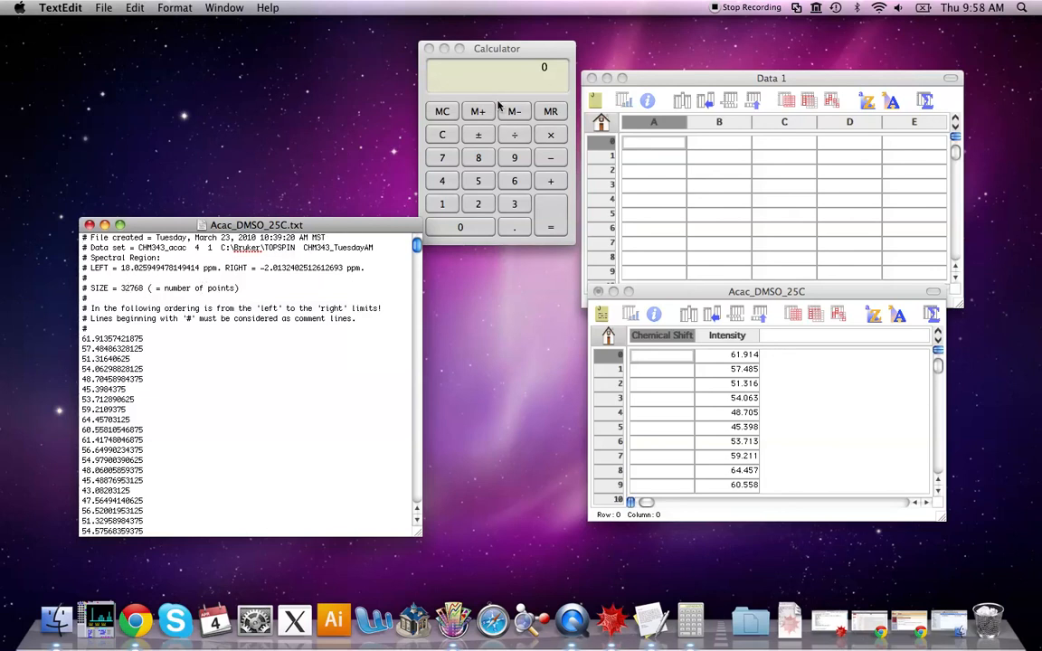
pyautogui.click(459, 74)
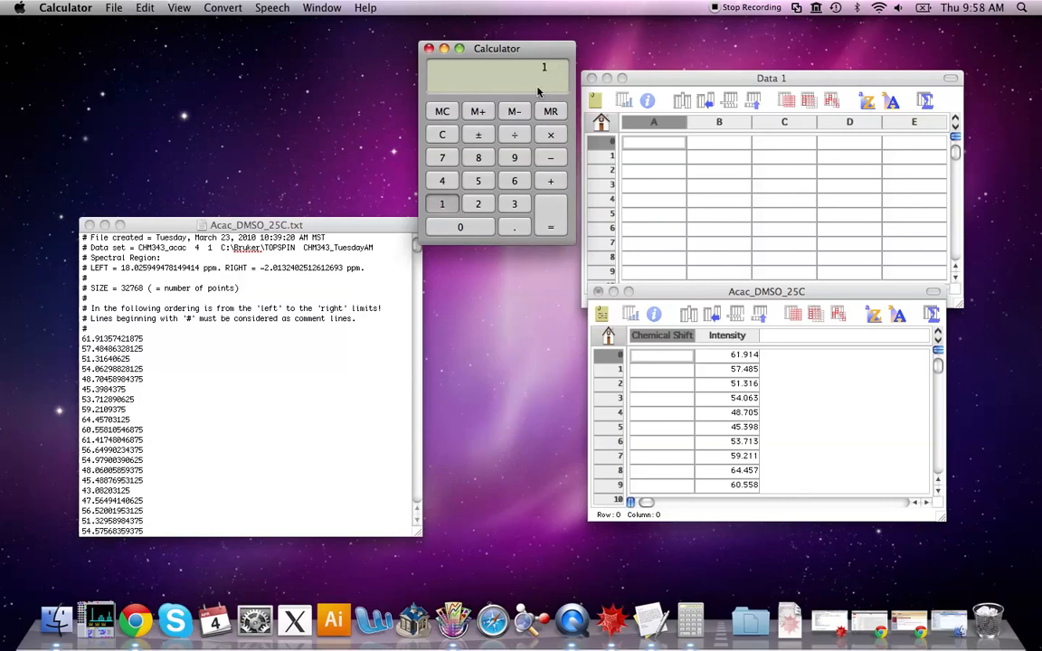
pyautogui.write('02')
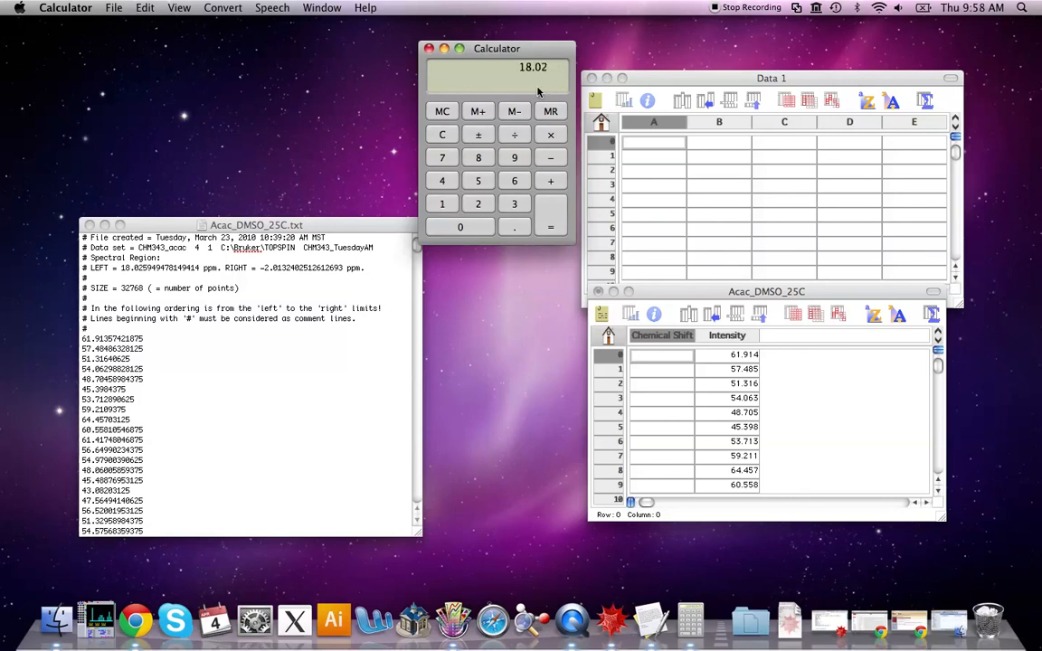
pyautogui.write('594927')
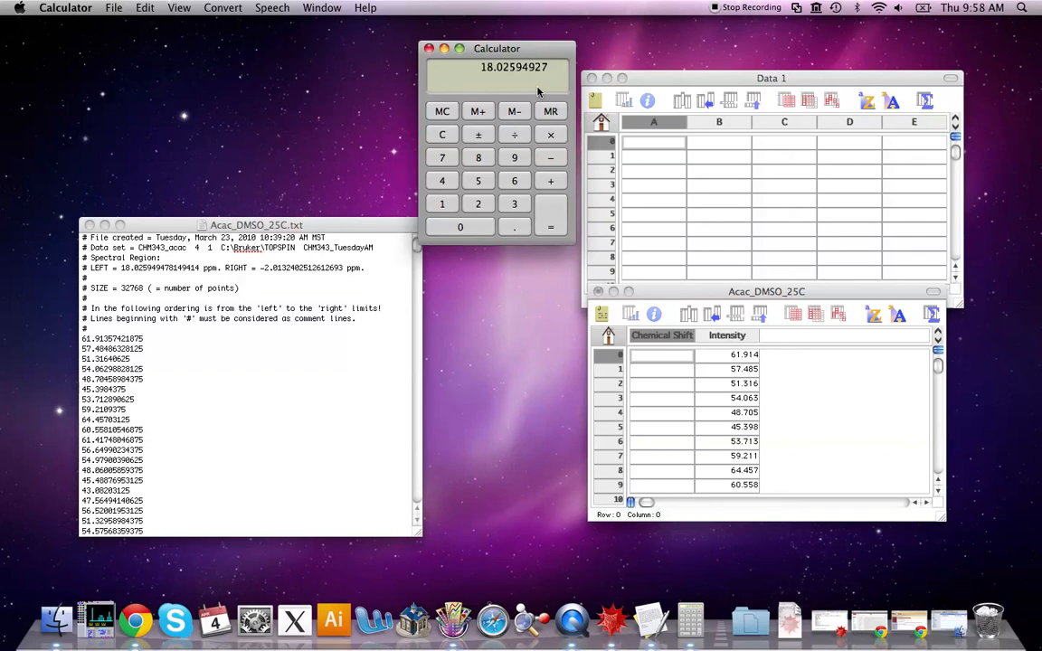
pyautogui.click(551, 181)
pyautogui.write('2')
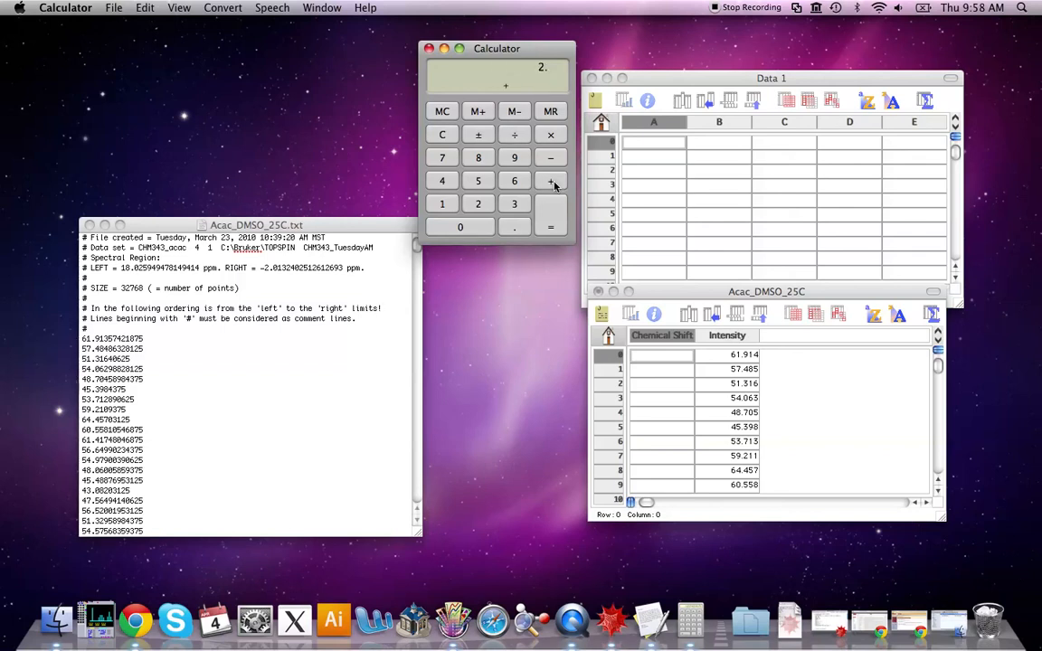
pyautogui.write('.014')
pyautogui.press('BackSpace')
pyautogui.write('324025')
pyautogui.press('Return')
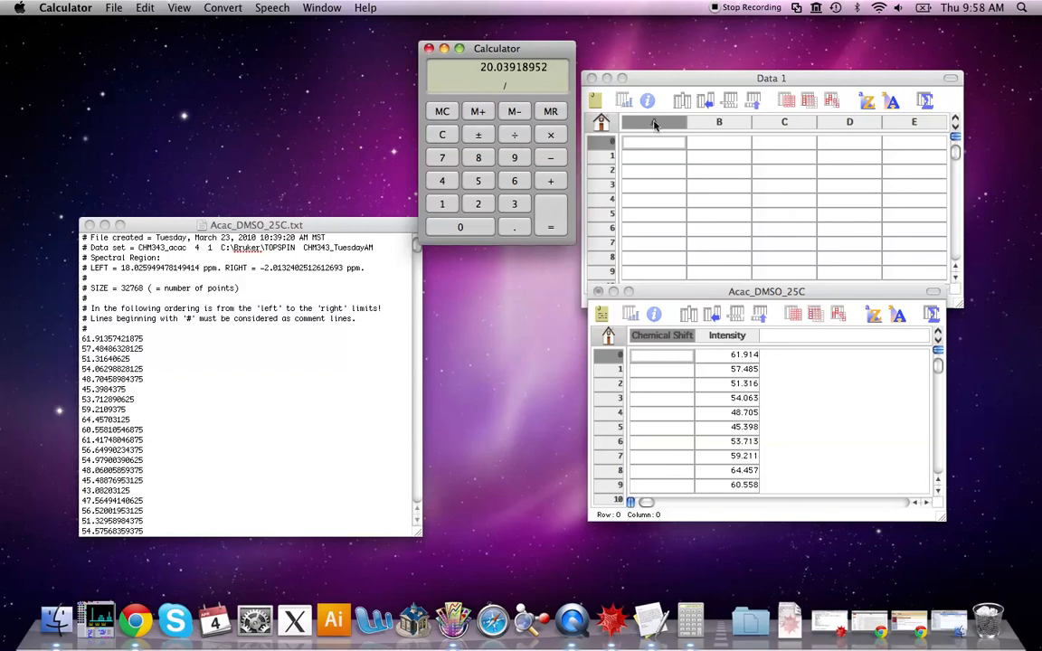
pyautogui.write('32768')
pyautogui.press('Return')
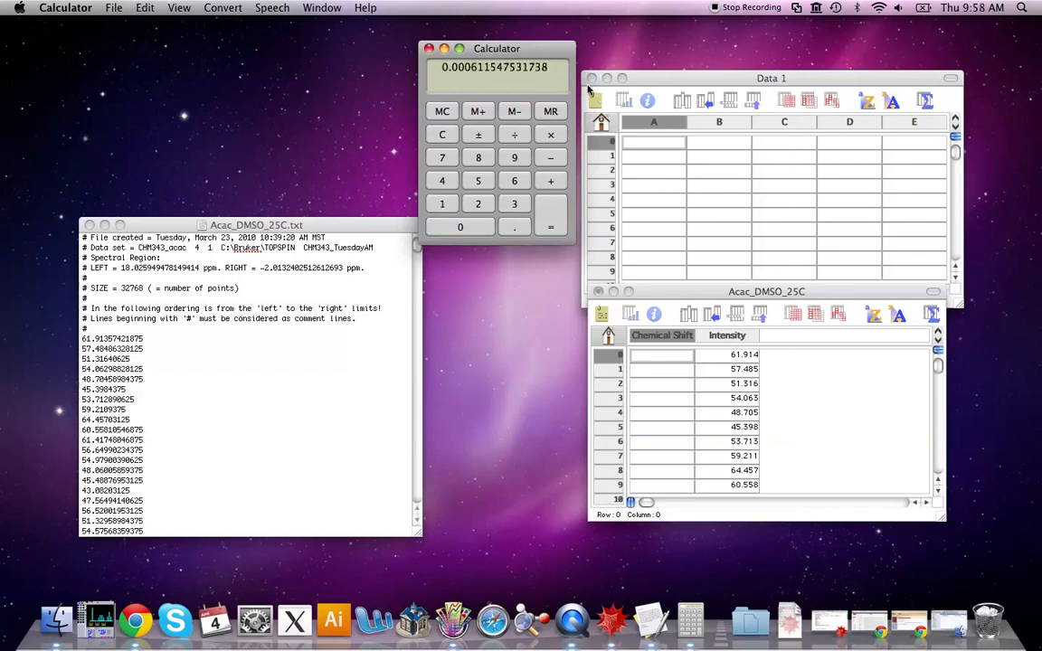
# Close the empty Data 1 window and rearrange the Calculator and Acac_DMSO_25C data window
pyautogui.moveTo(504, 46); pyautogui.dragTo(512, 220)
pyautogui.click(656, 80)
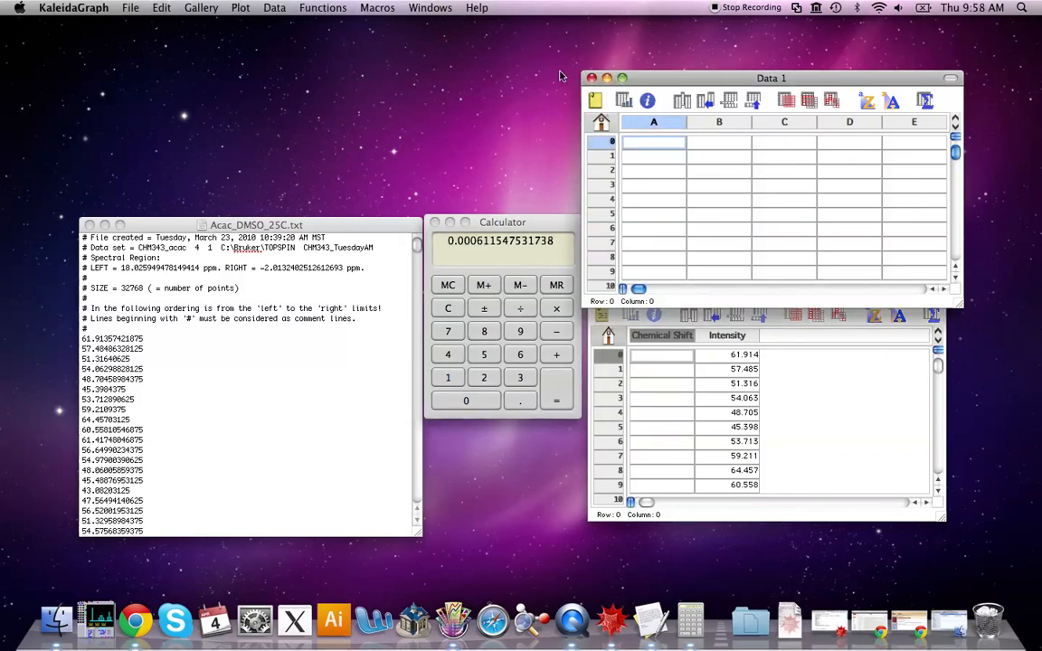
pyautogui.click(591, 78)
pyautogui.moveTo(686, 290); pyautogui.dragTo(686, 226)
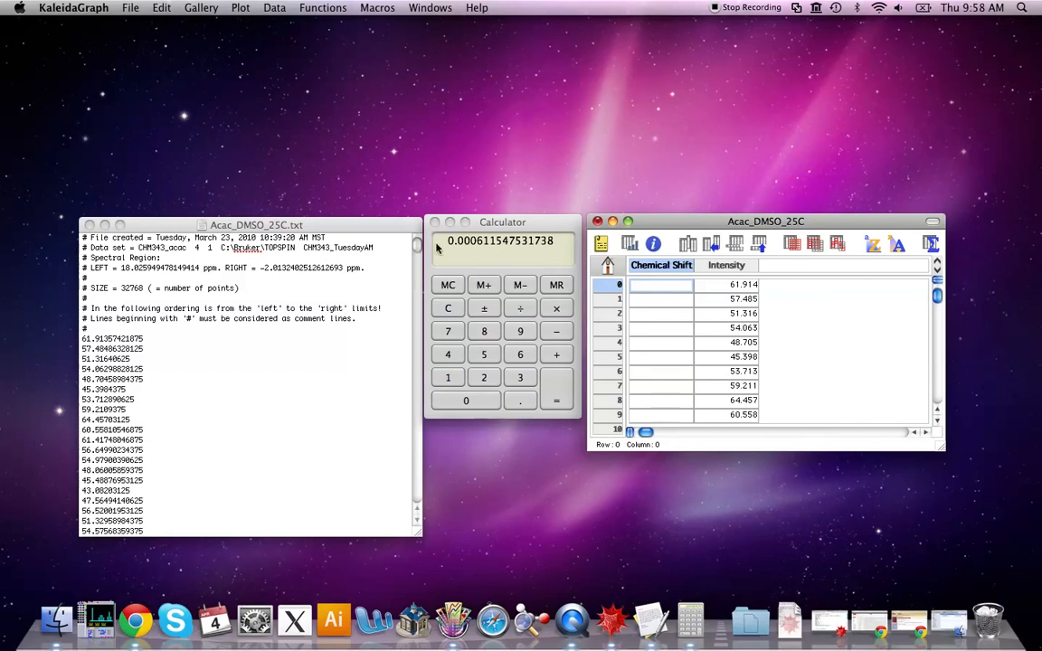
# Select the Chemical Shift column and start a Create Series with initial value 18.02594978
pyautogui.click(375, 7)
pyautogui.moveTo(341, 11)
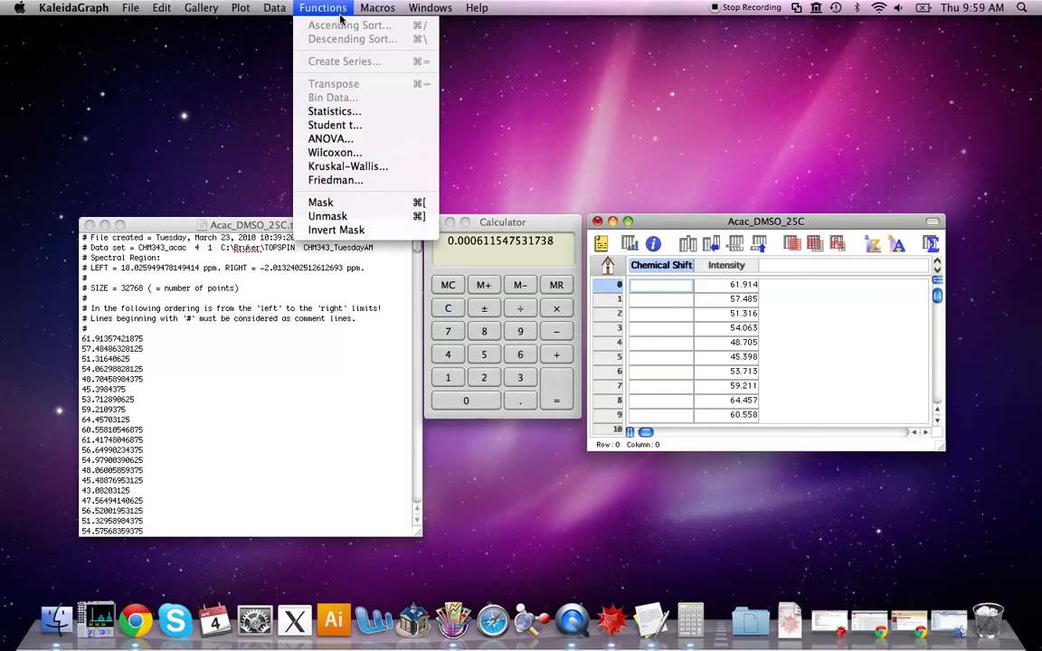
pyautogui.click(333, 9)
pyautogui.click(333, 9)
pyautogui.click(332, 8)
pyautogui.doubleClick(658, 267)
pyautogui.click(669, 313)
pyautogui.click(669, 264)
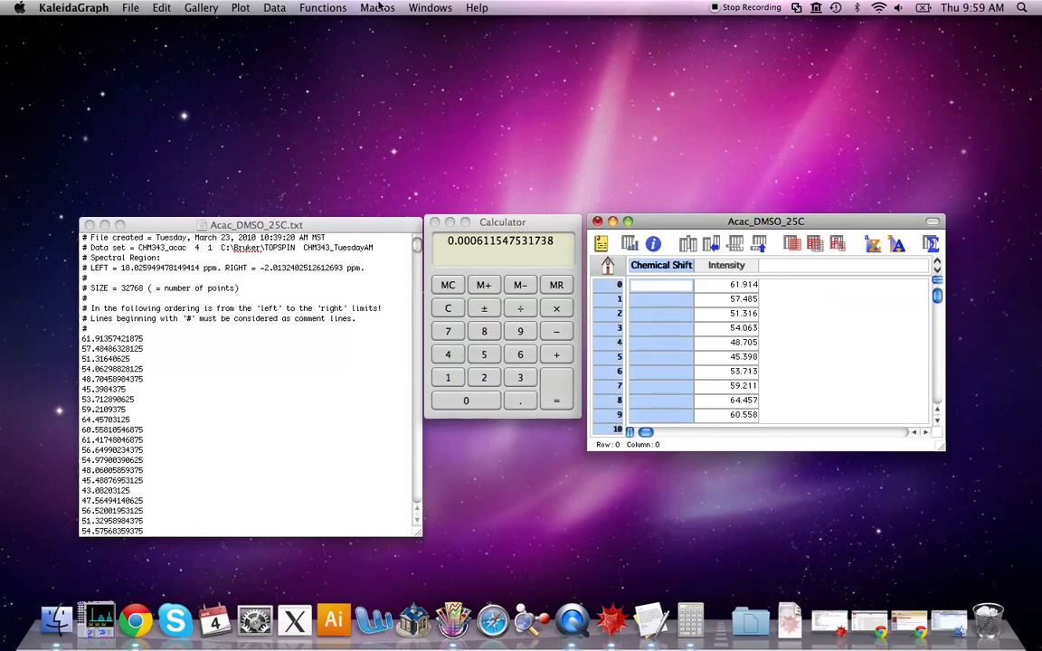
pyautogui.click(320, 7)
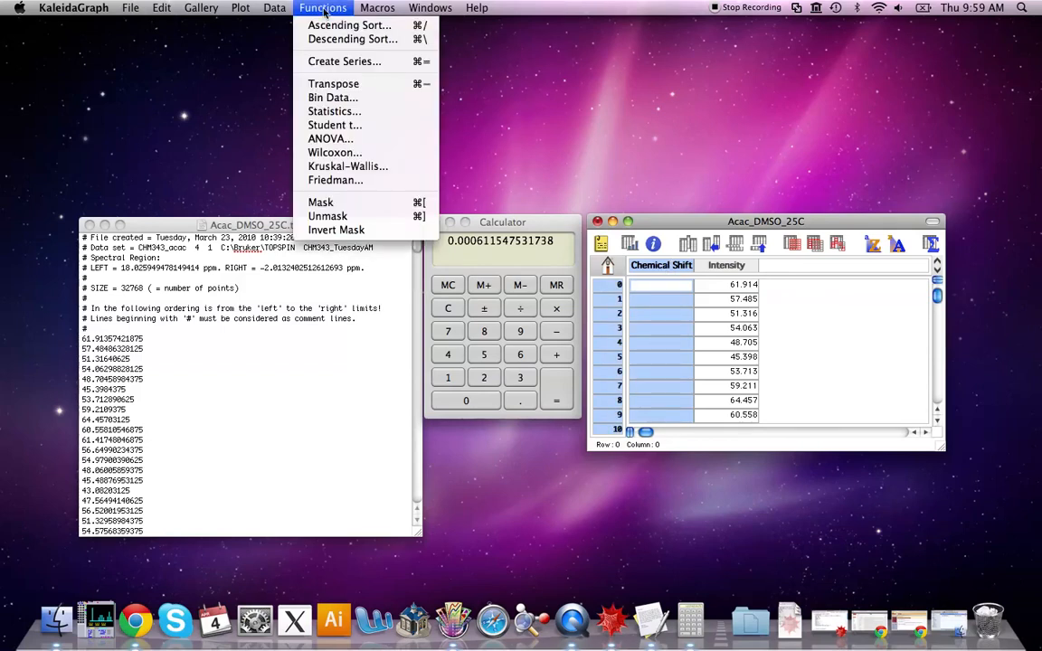
pyautogui.click(367, 64)
pyautogui.moveTo(566, 117); pyautogui.dragTo(622, 74)
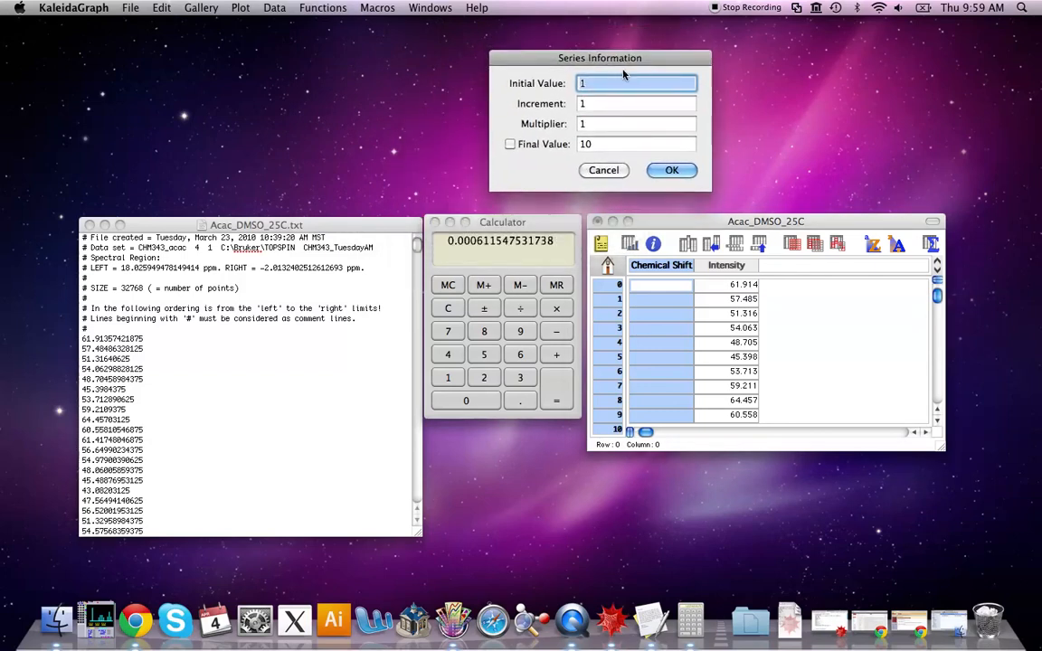
pyautogui.write('18')
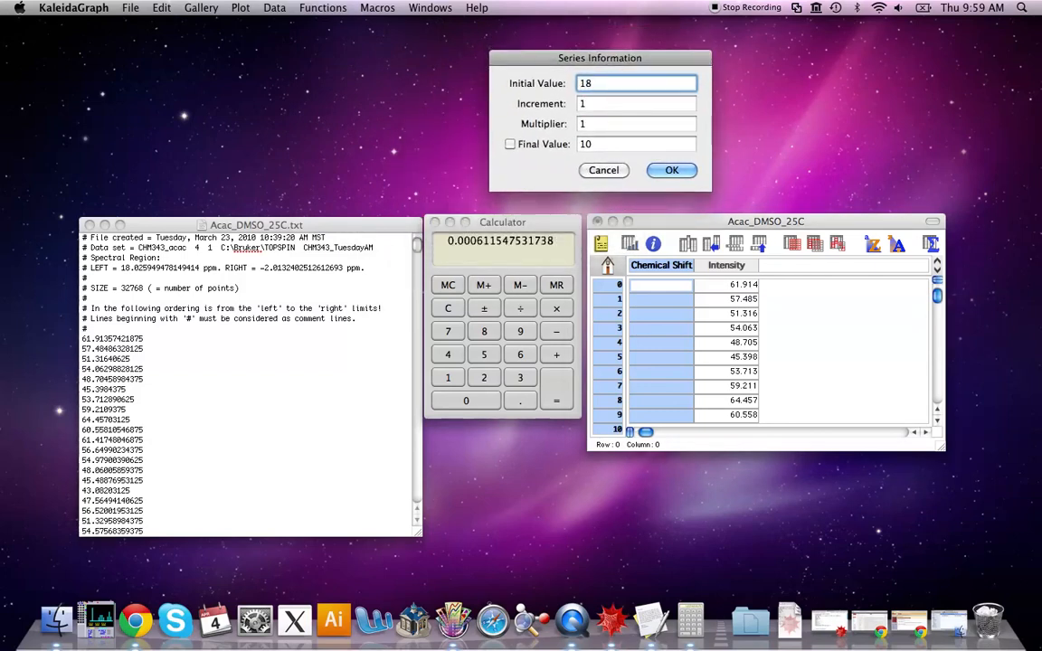
pyautogui.write('.02594')
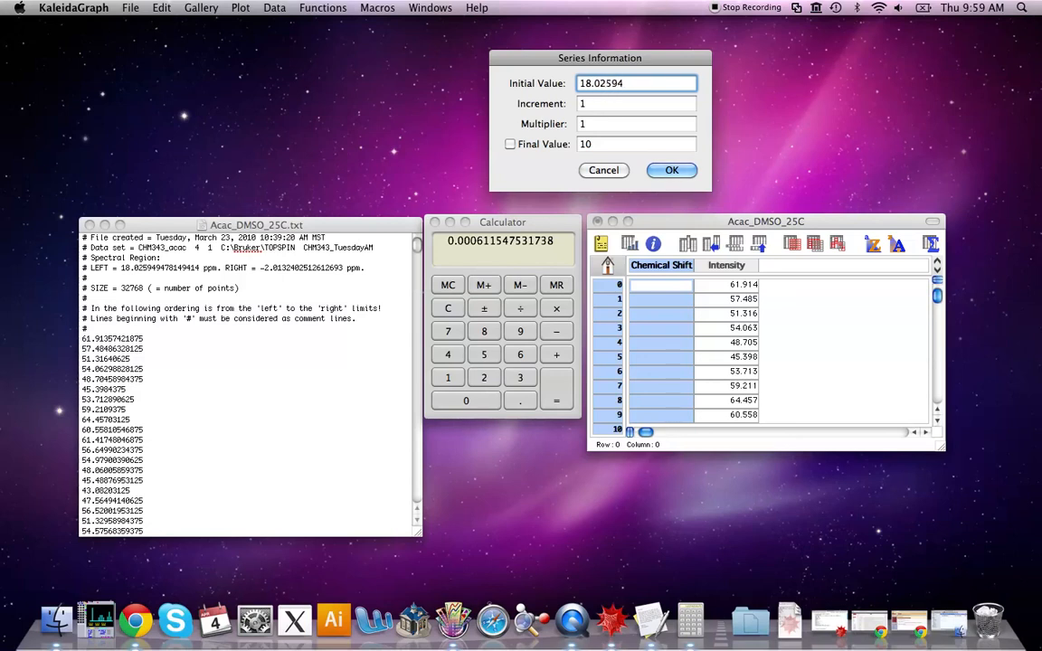
pyautogui.write('9781')
# Set the series increment to -0.0006115475 and final value to -2.013240251, then generate the series
pyautogui.click(595, 104)
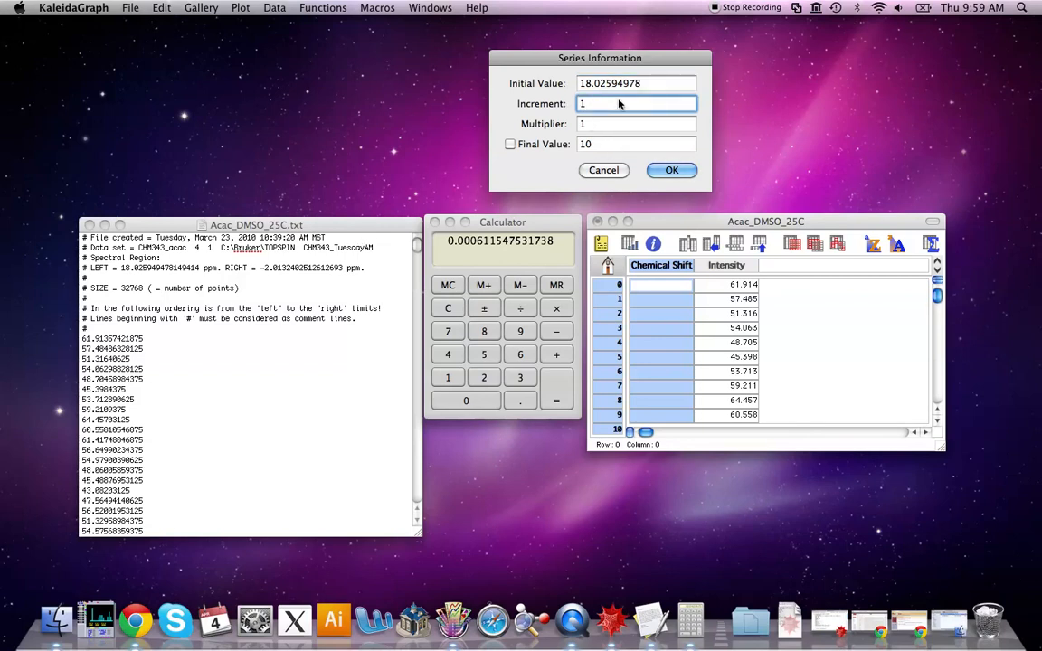
pyautogui.press('BackSpace')
pyautogui.write('-0.0006115475')
pyautogui.click(653, 84)
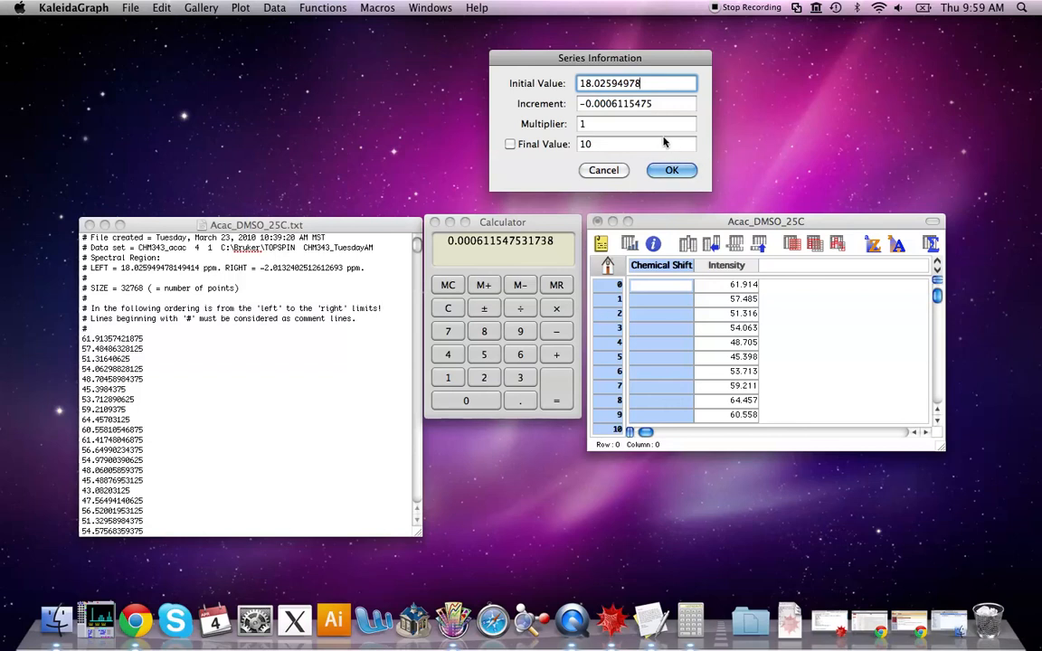
pyautogui.click(631, 143)
pyautogui.press('BackSpace')
pyautogui.press('BackSpace')
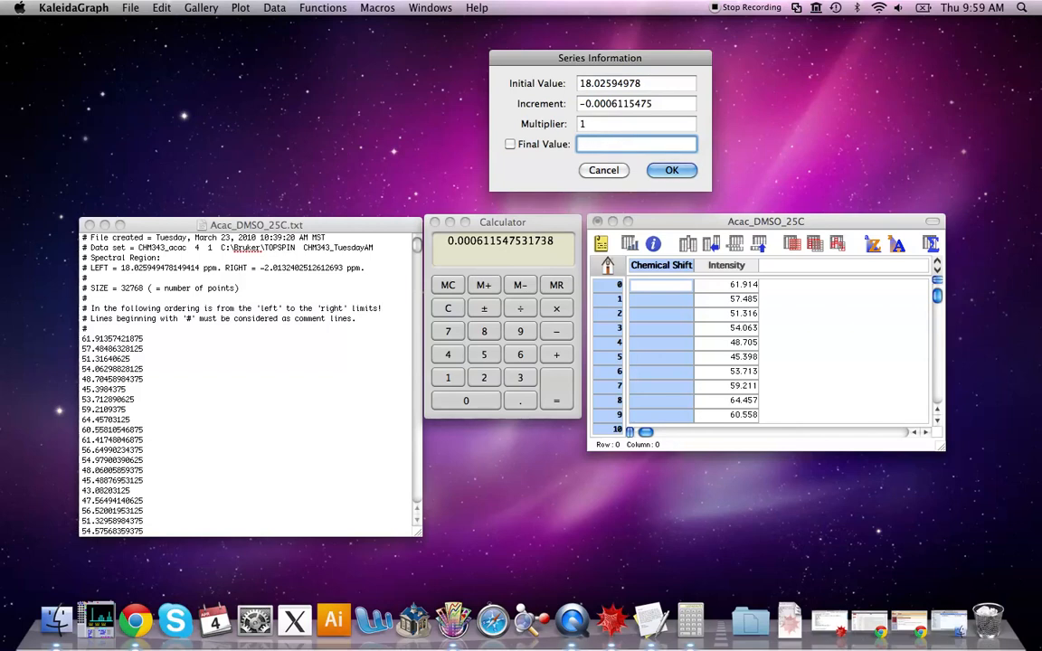
pyautogui.write('-2.013240251')
pyautogui.click(511, 145)
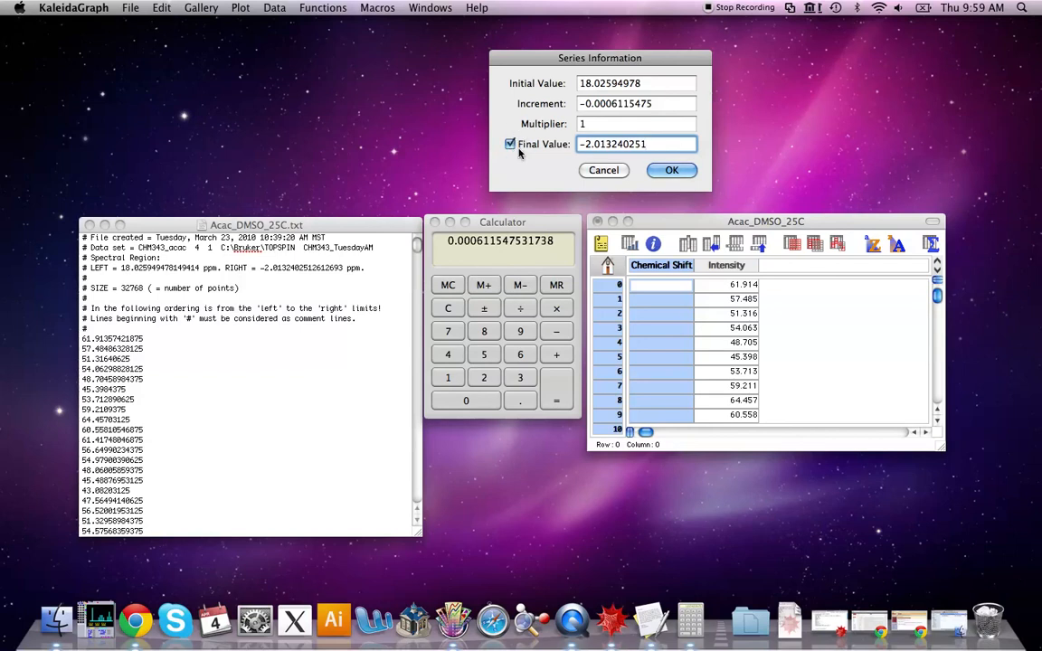
pyautogui.click(682, 174)
# Close Calculator and the text file, and move the data window to the screen centre
pyautogui.click(687, 328)
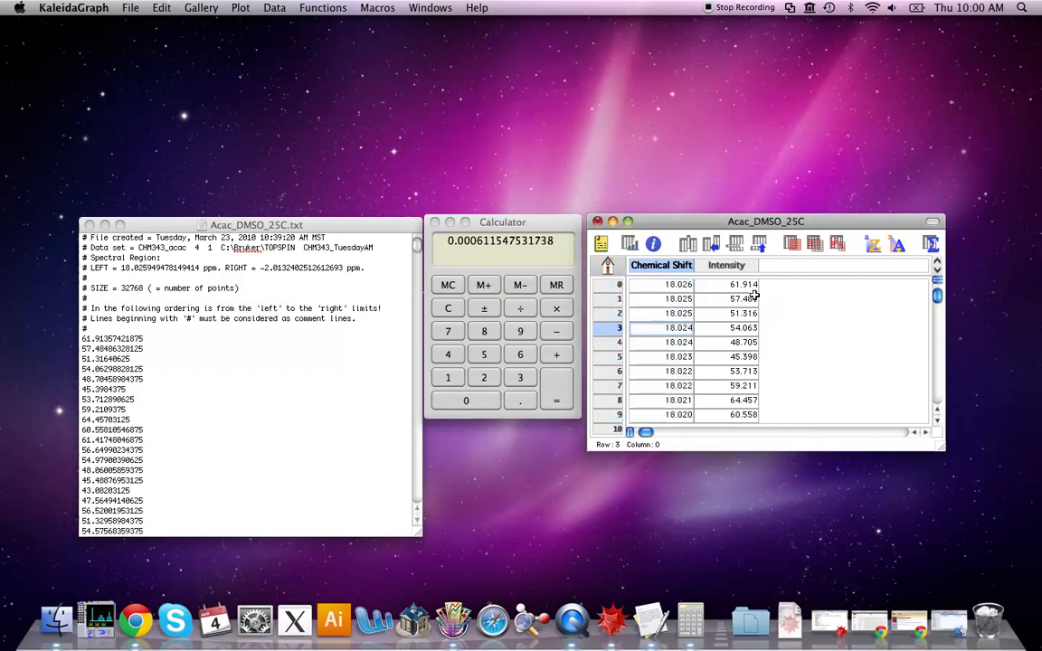
pyautogui.moveTo(740, 239); pyautogui.dragTo(777, 191)
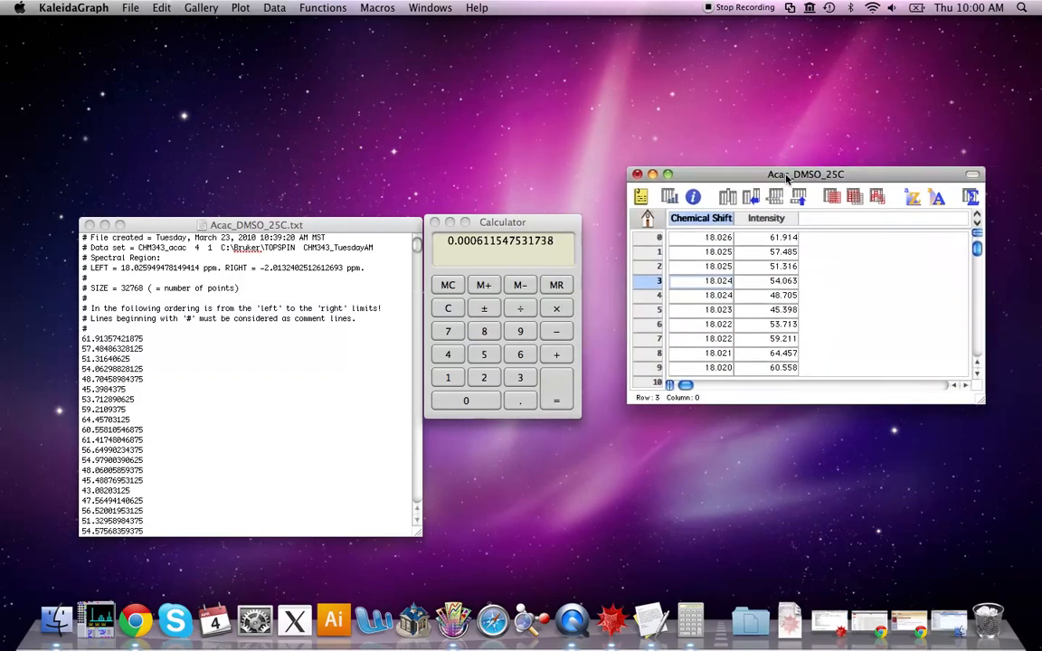
pyautogui.click(732, 251)
pyautogui.press('Right')
pyautogui.press('Right')
pyautogui.press('Left')
pyautogui.press('Left')
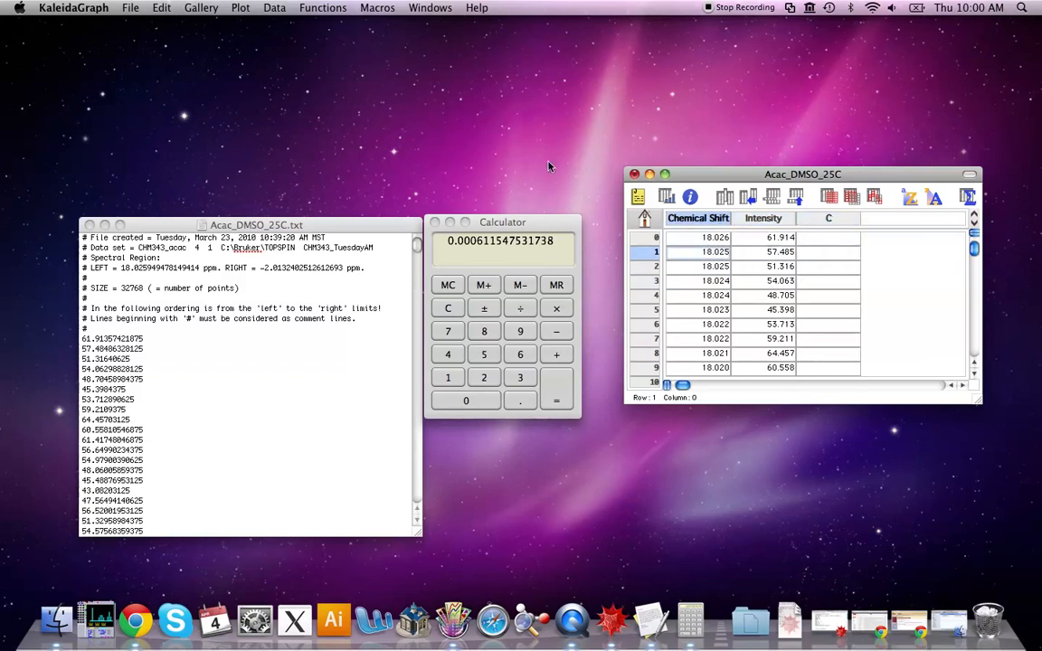
pyautogui.click(435, 221)
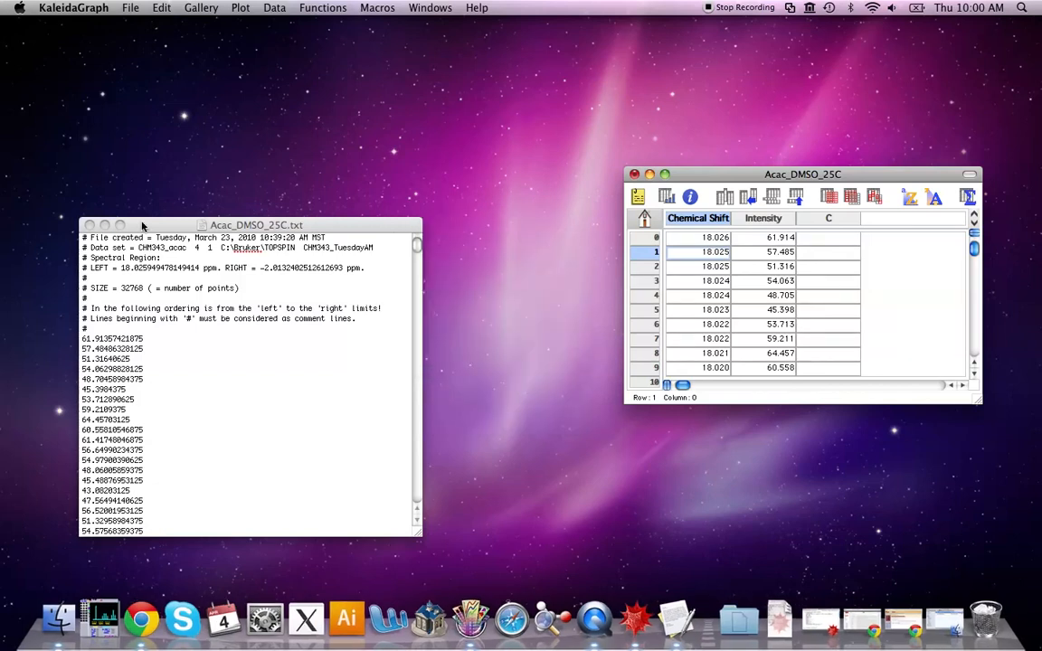
pyautogui.click(105, 224)
pyautogui.moveTo(791, 174); pyautogui.dragTo(565, 168)
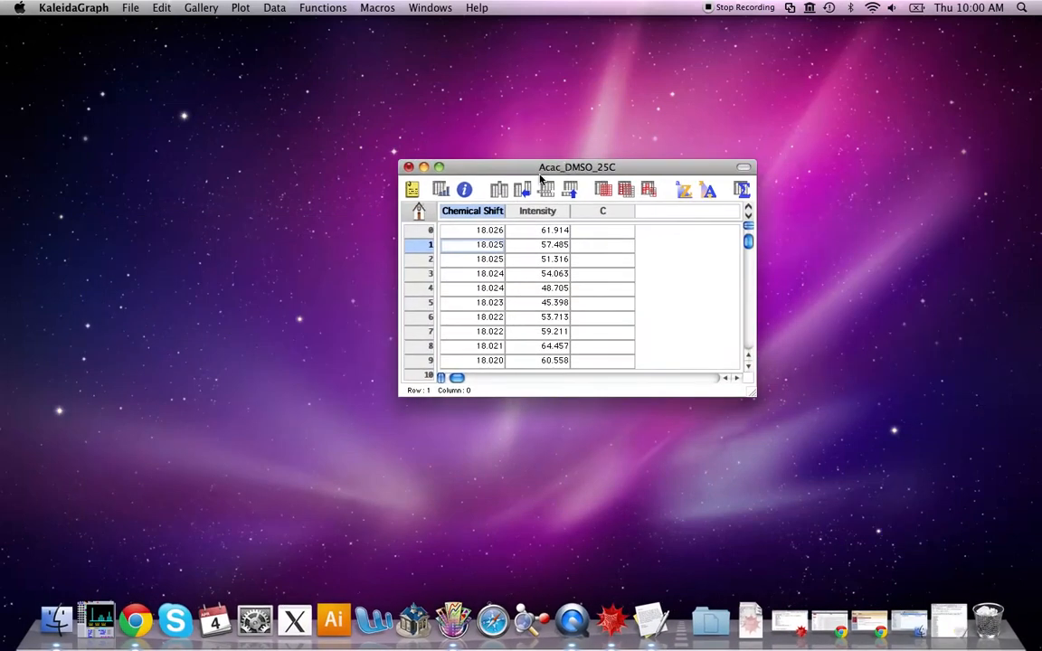
# Sort the Chemical Shift and Intensity columns together in ascending order using Chemical Shift as the key
pyautogui.click(478, 235)
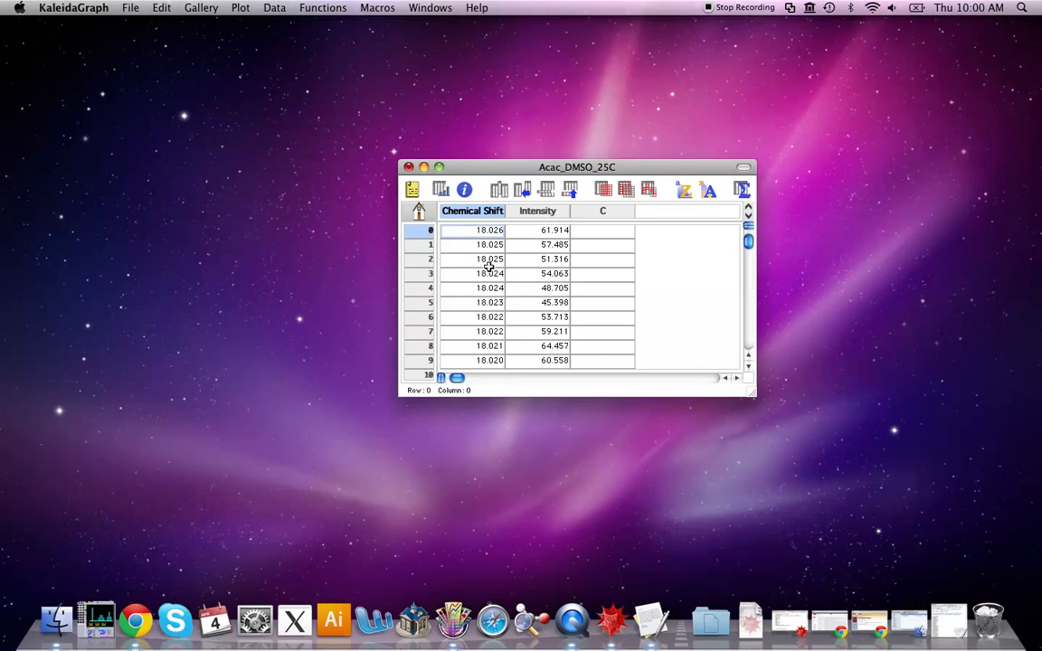
pyautogui.click(490, 211)
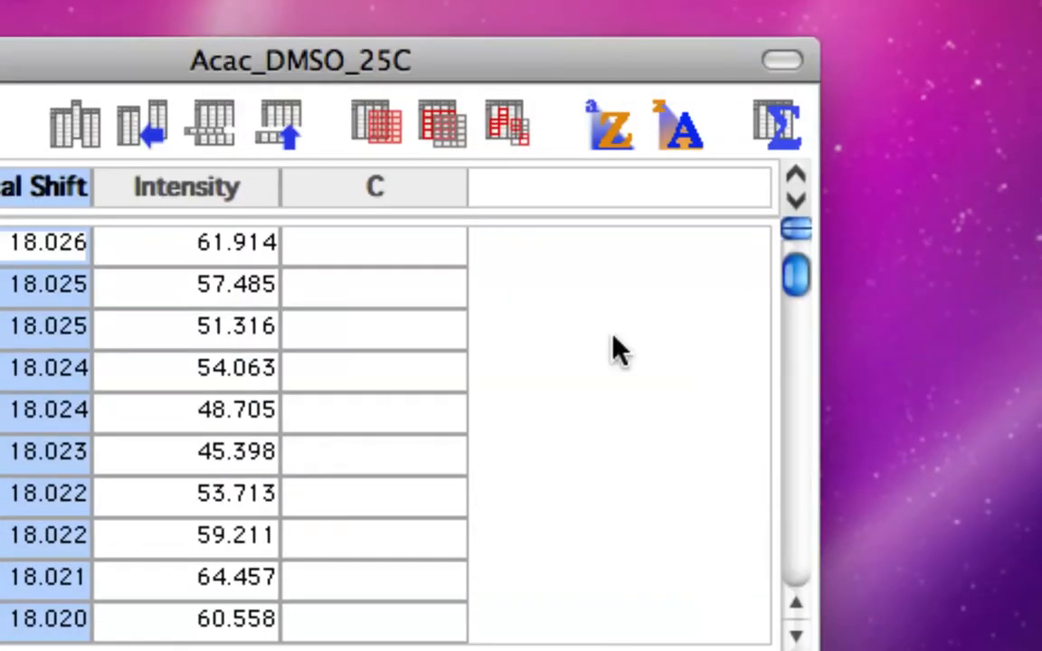
pyautogui.click(616, 127)
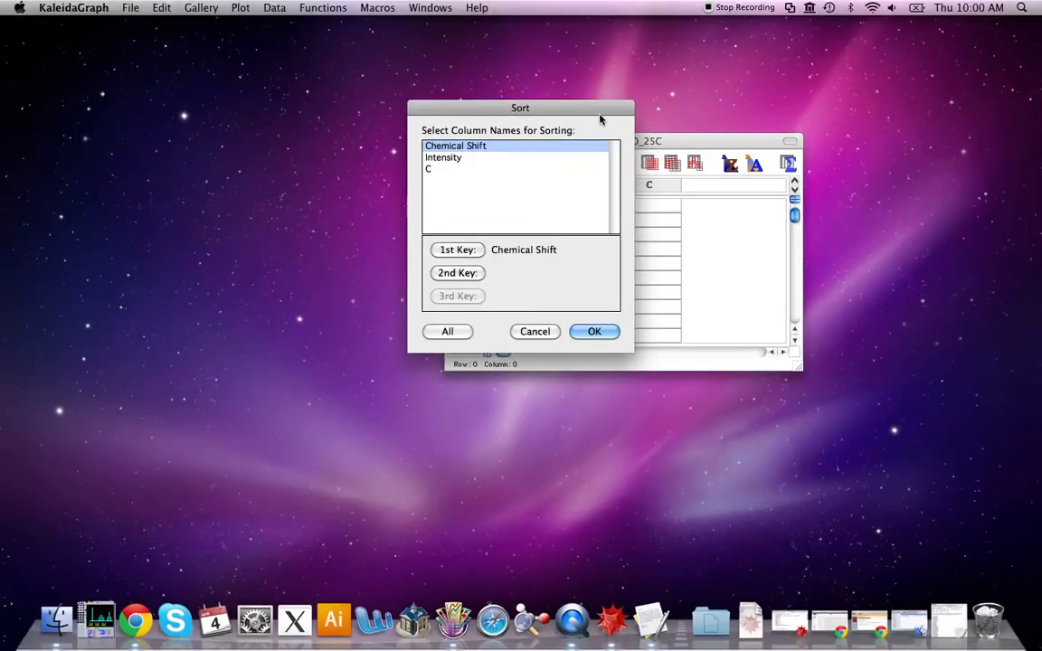
pyautogui.moveTo(523, 109); pyautogui.dragTo(327, 131)
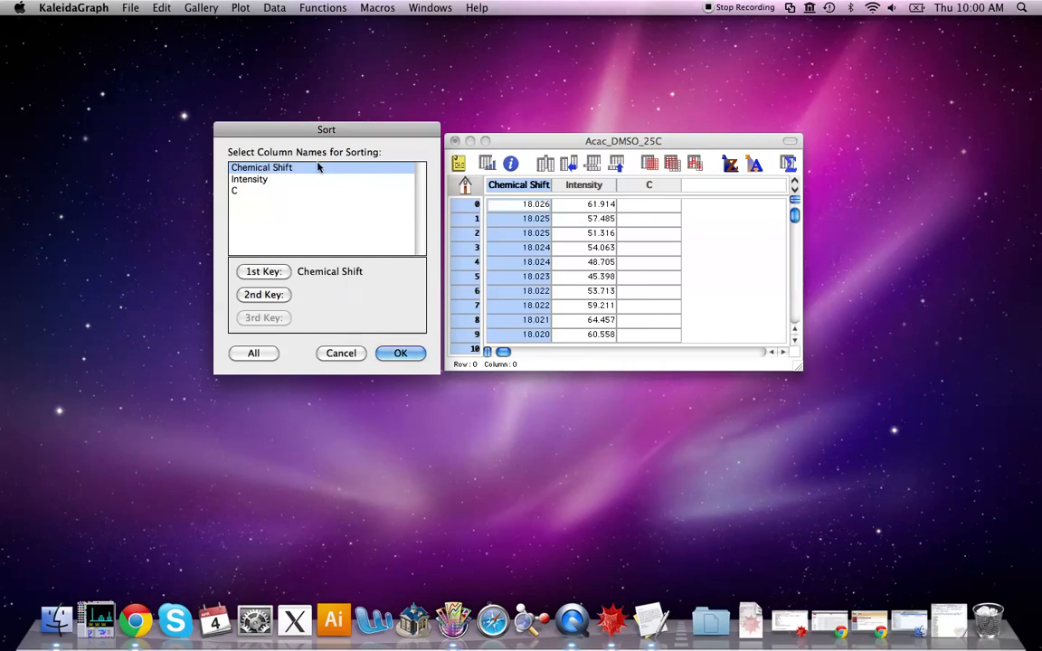
pyautogui.keyDown('shift'); pyautogui.click(271, 180); pyautogui.keyUp('shift')
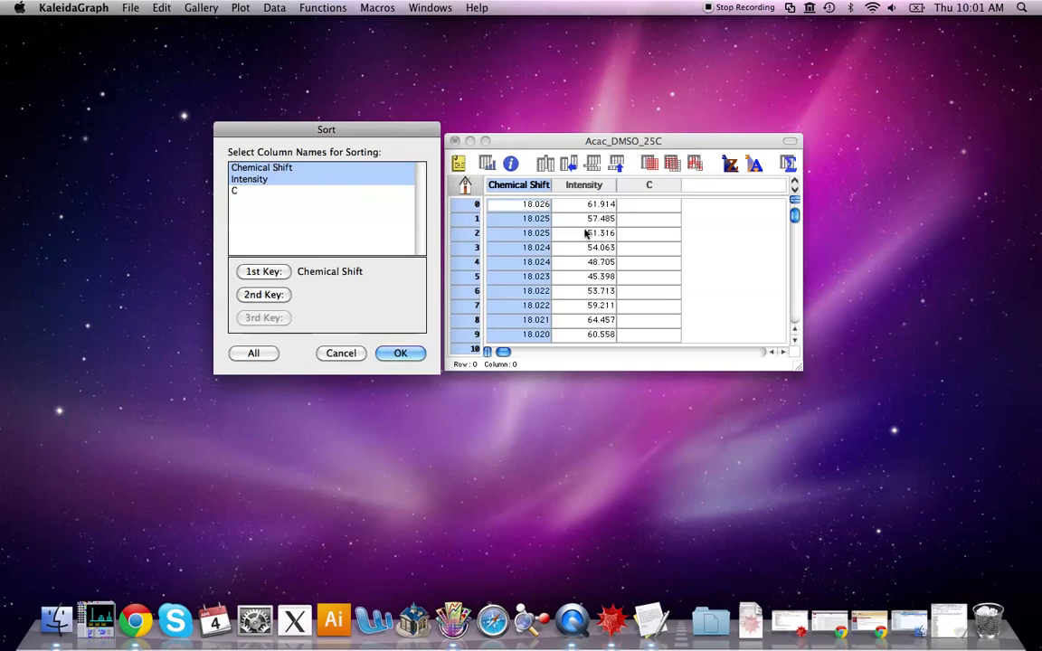
pyautogui.click(402, 353)
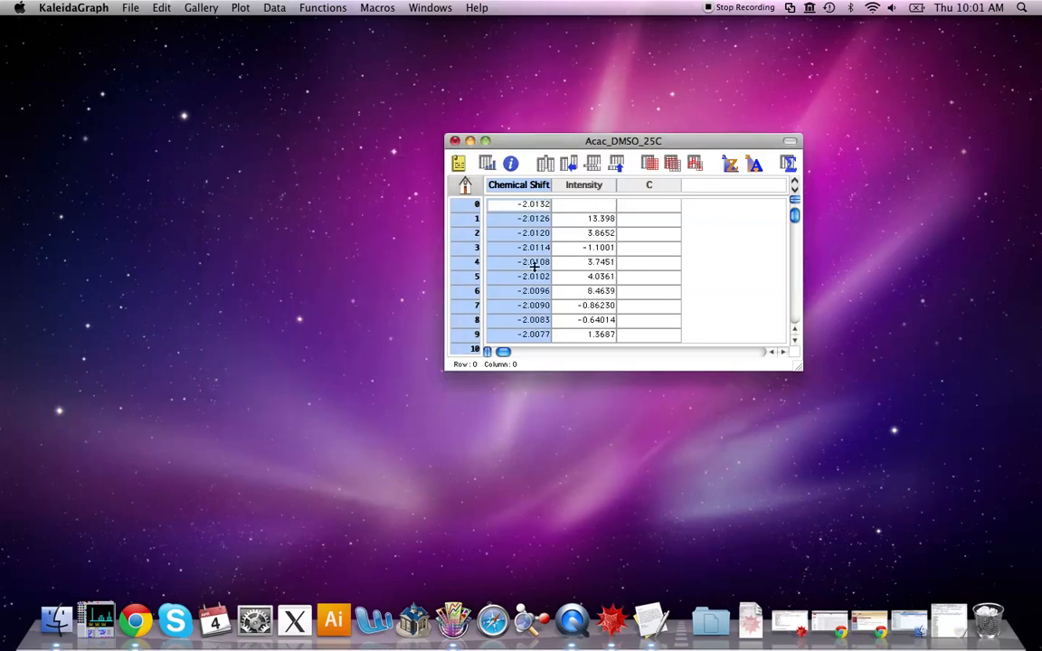
# Delete row 0, whose intensity cell is empty, from the data sheet
pyautogui.click(593, 208)
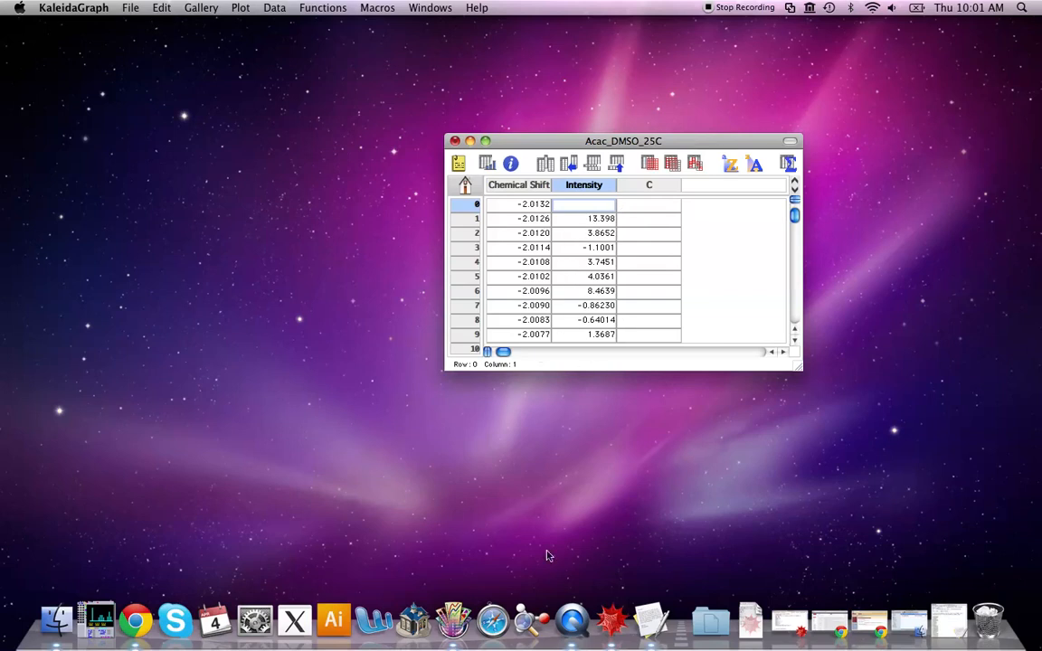
pyautogui.click(475, 206)
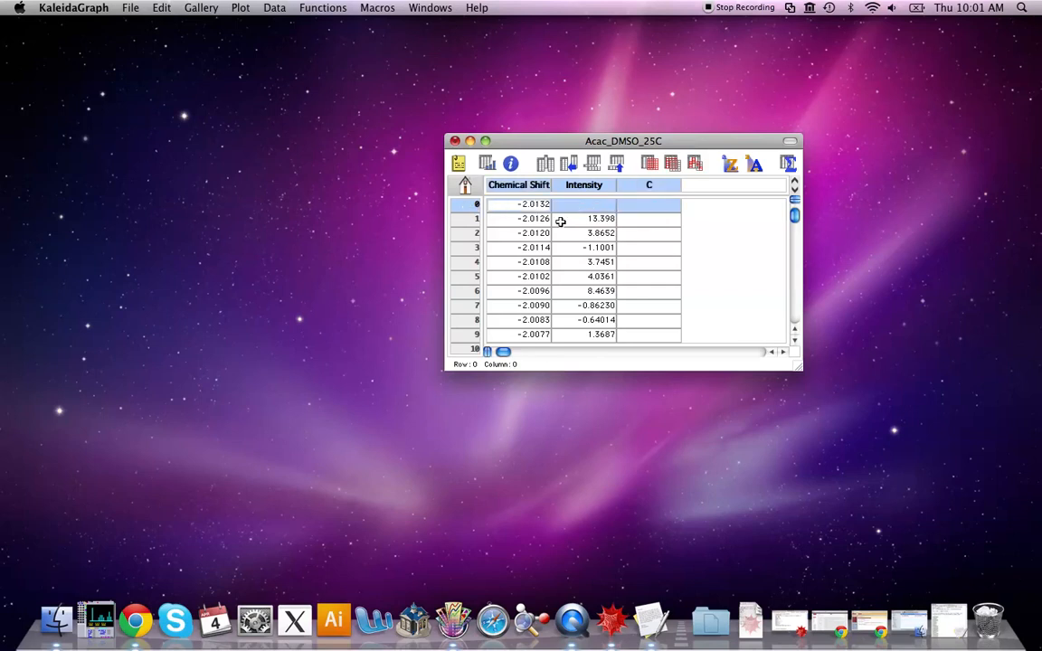
pyautogui.rightClick(511, 203)
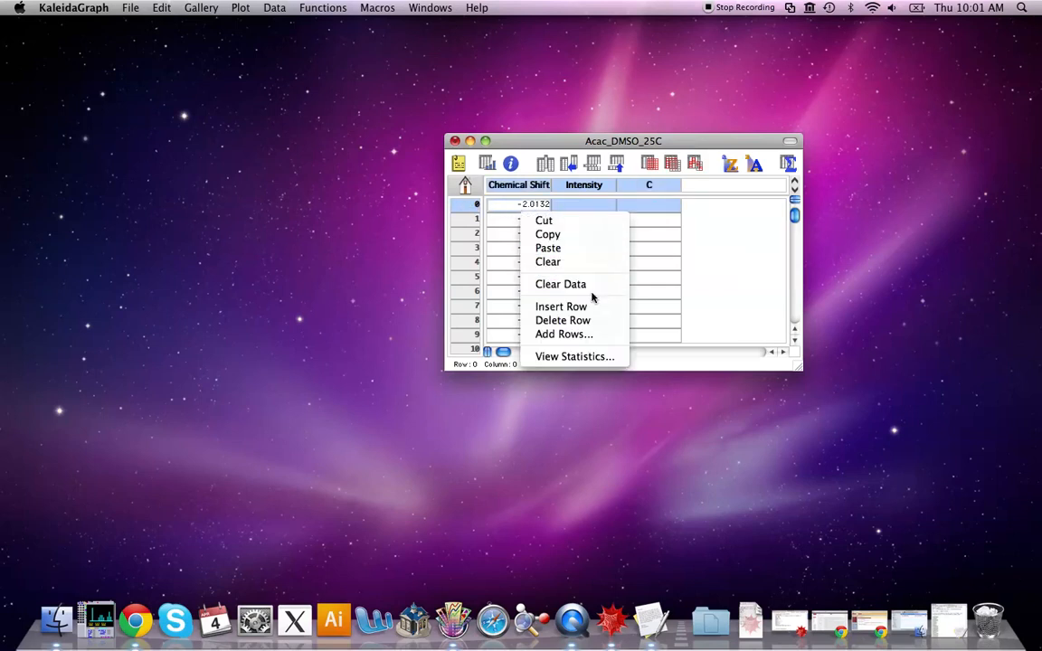
pyautogui.click(593, 321)
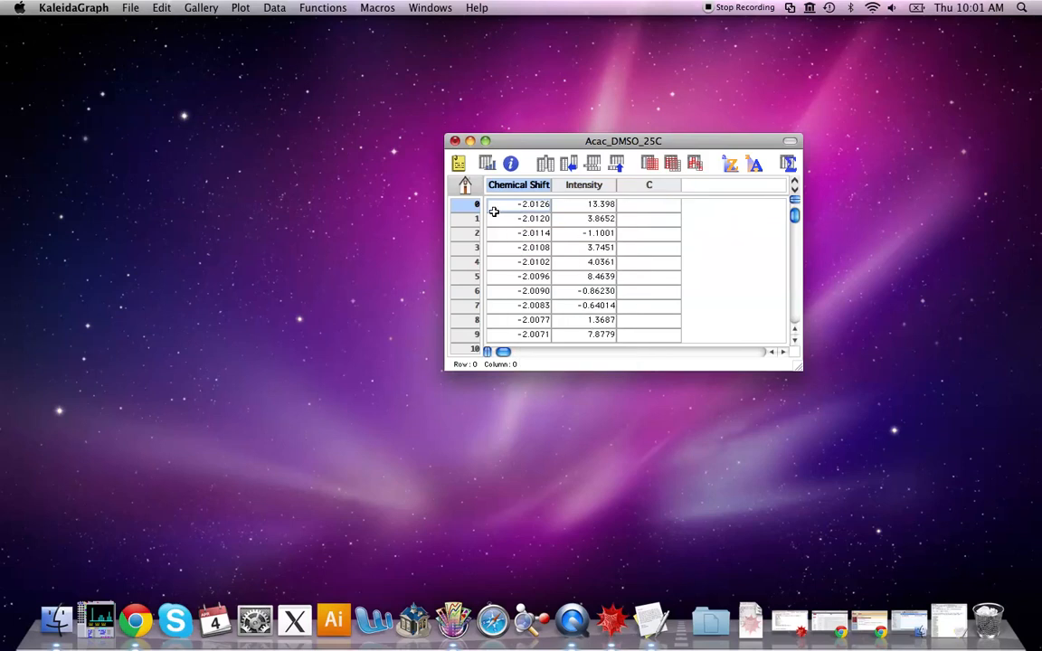
# Create a line plot with Chemical Shift as X and Intensity as Y
pyautogui.click(582, 210)
pyautogui.click(312, 7)
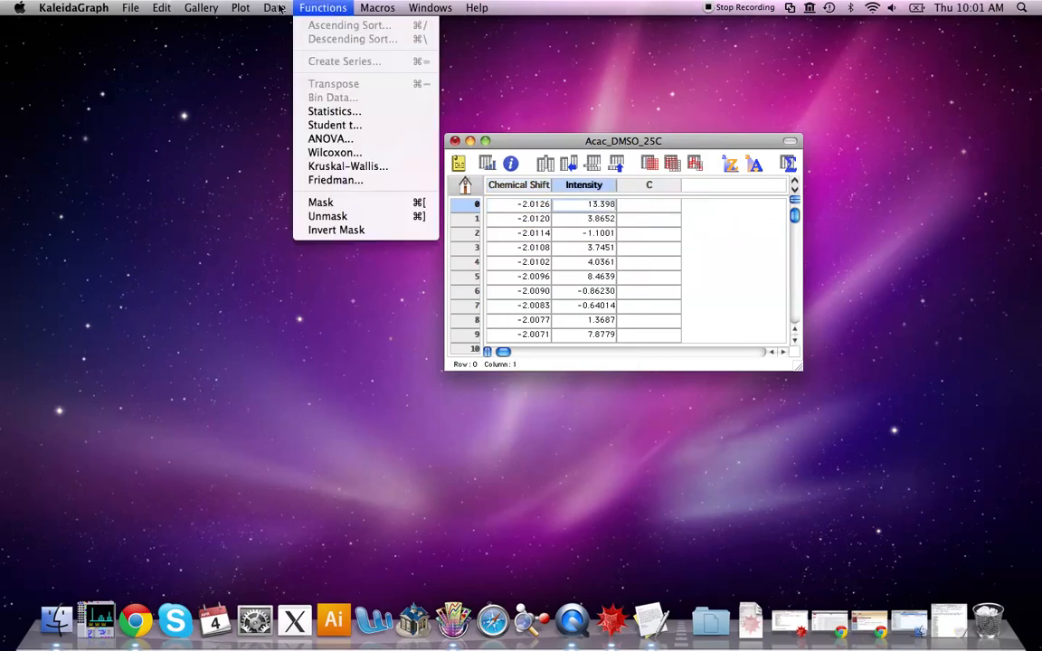
pyautogui.moveTo(192, 10)
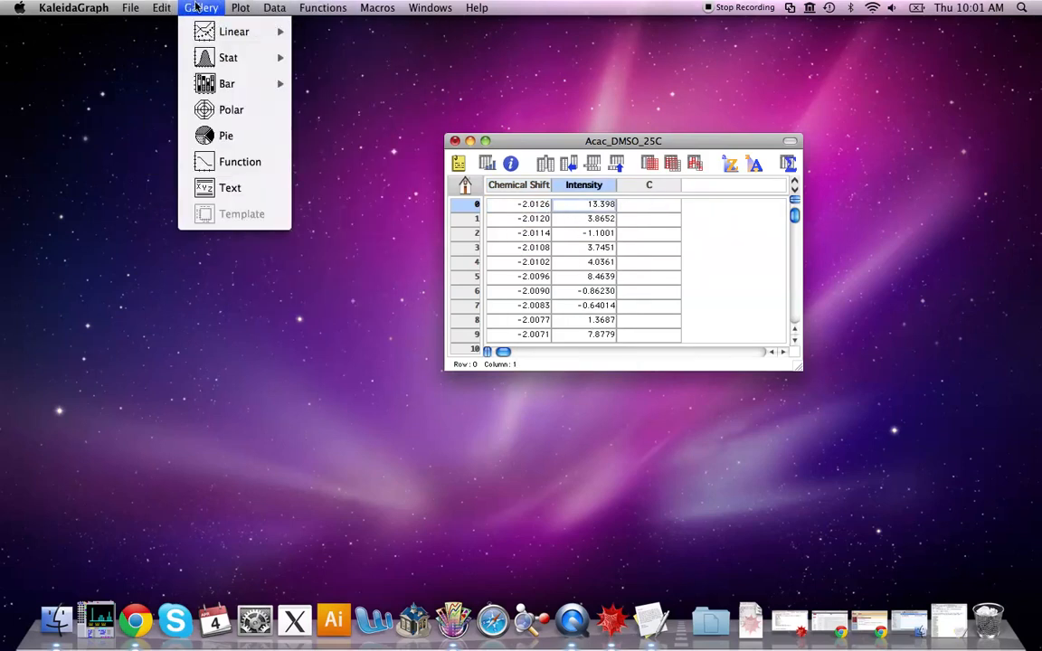
pyautogui.moveTo(234, 36)
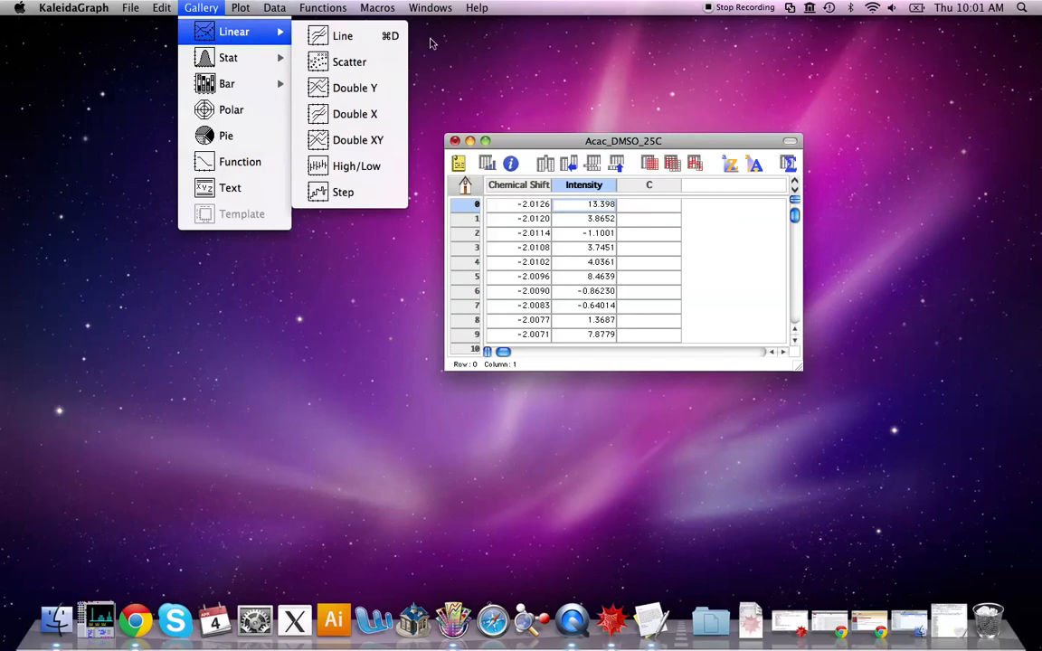
pyautogui.click(370, 37)
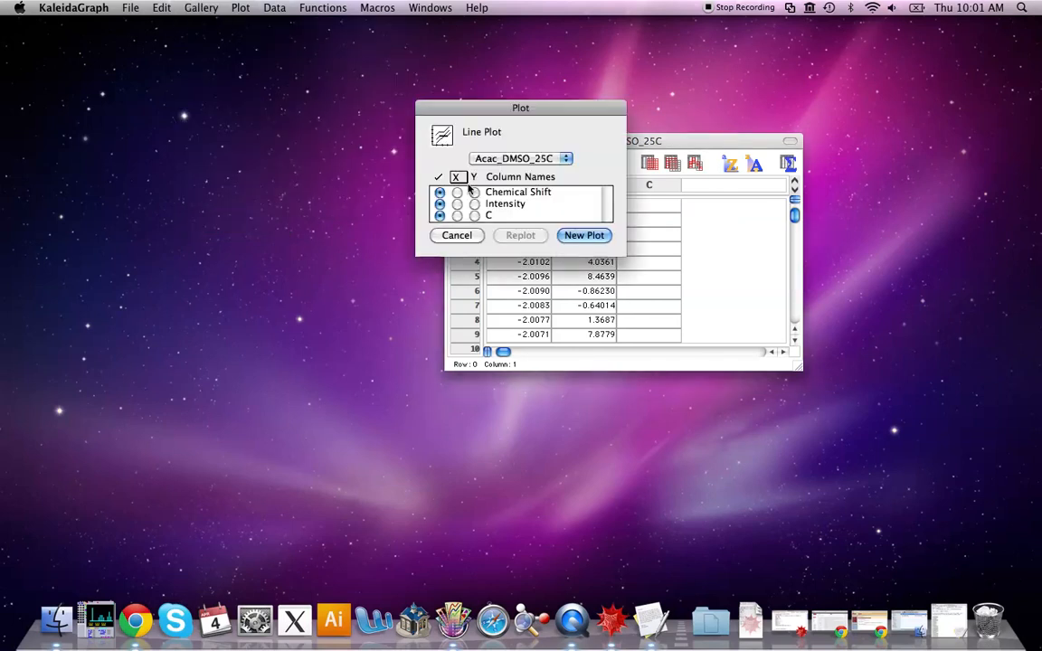
pyautogui.click(457, 192)
pyautogui.click(474, 204)
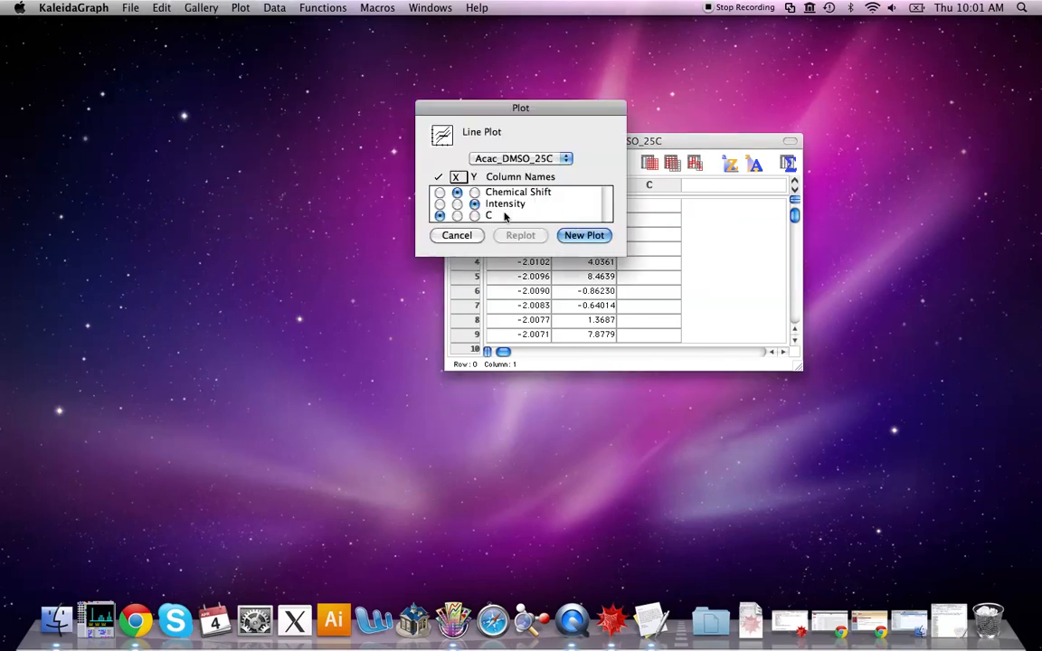
pyautogui.click(596, 235)
# Turn off the data markers on the Intensity line and set the marker size to 1
pyautogui.moveTo(552, 140)
pyautogui.mouseDown()
pyautogui.moveTo(675, 143)
pyautogui.moveTo(620, 135)
pyautogui.mouseUp()
pyautogui.moveTo(240, 28); pyautogui.dragTo(308, 43)
pyautogui.click(280, 114)
pyautogui.press('Delete')
pyautogui.click(200, 75)
pyautogui.doubleClick(202, 75)
pyautogui.click(598, 168)
pyautogui.click(604, 182)
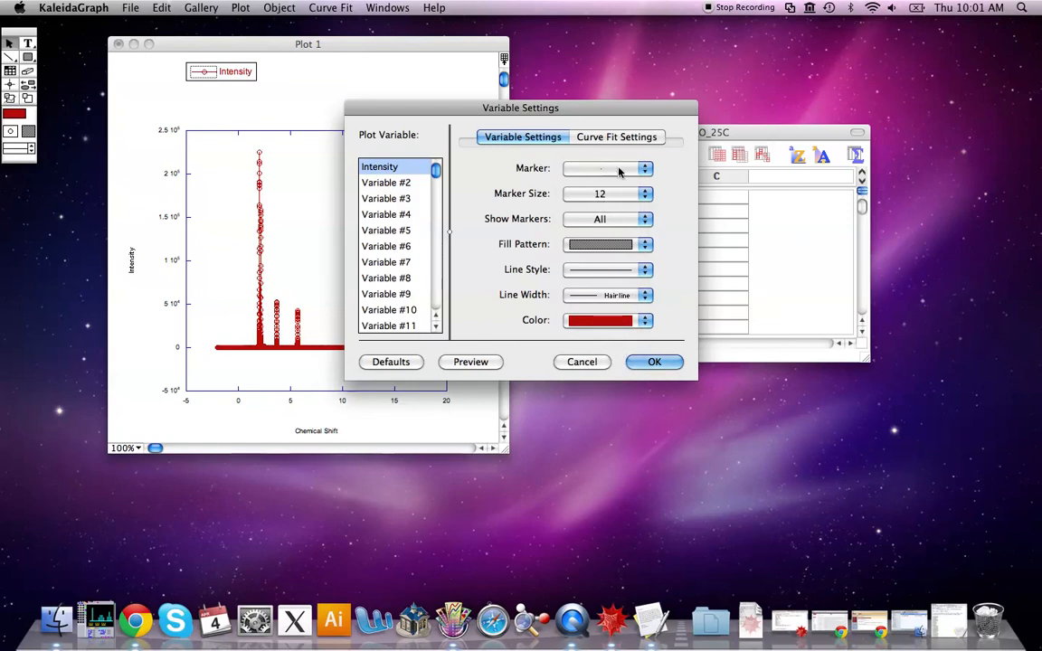
pyautogui.click(605, 193)
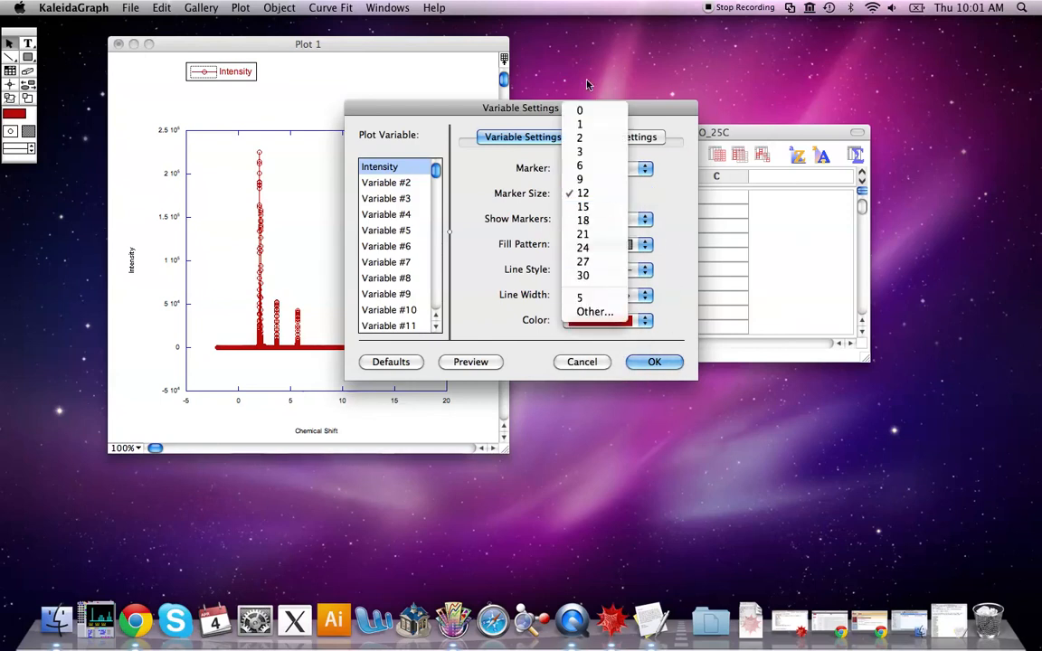
pyautogui.click(587, 124)
pyautogui.click(605, 193)
pyautogui.click(598, 169)
pyautogui.click(656, 361)
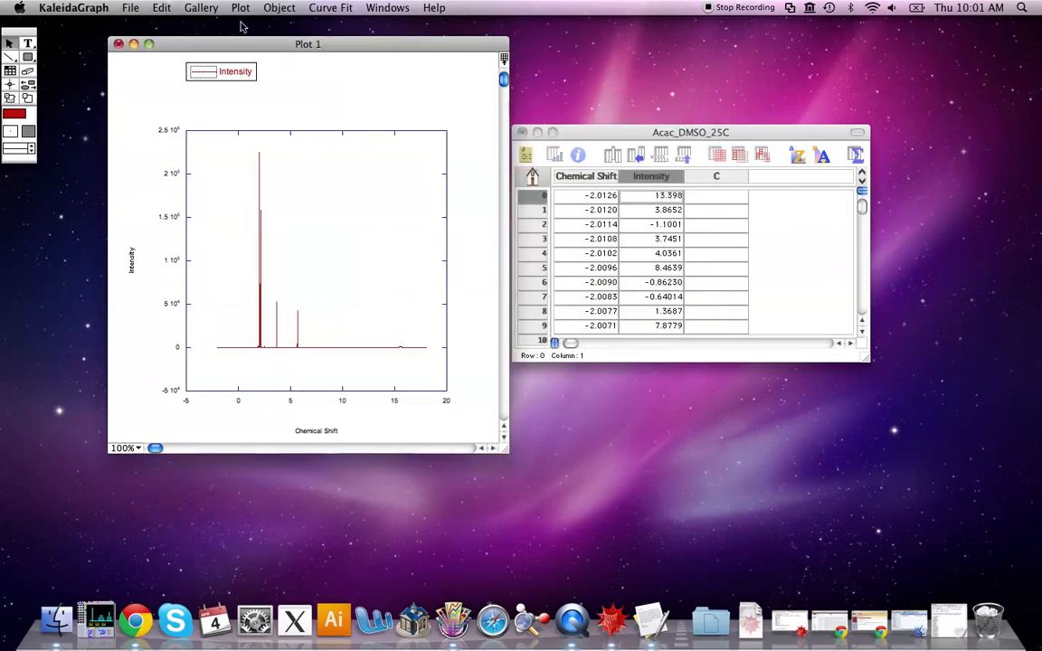
pyautogui.click(10, 85)
pyautogui.click(8, 43)
pyautogui.doubleClick(344, 402)
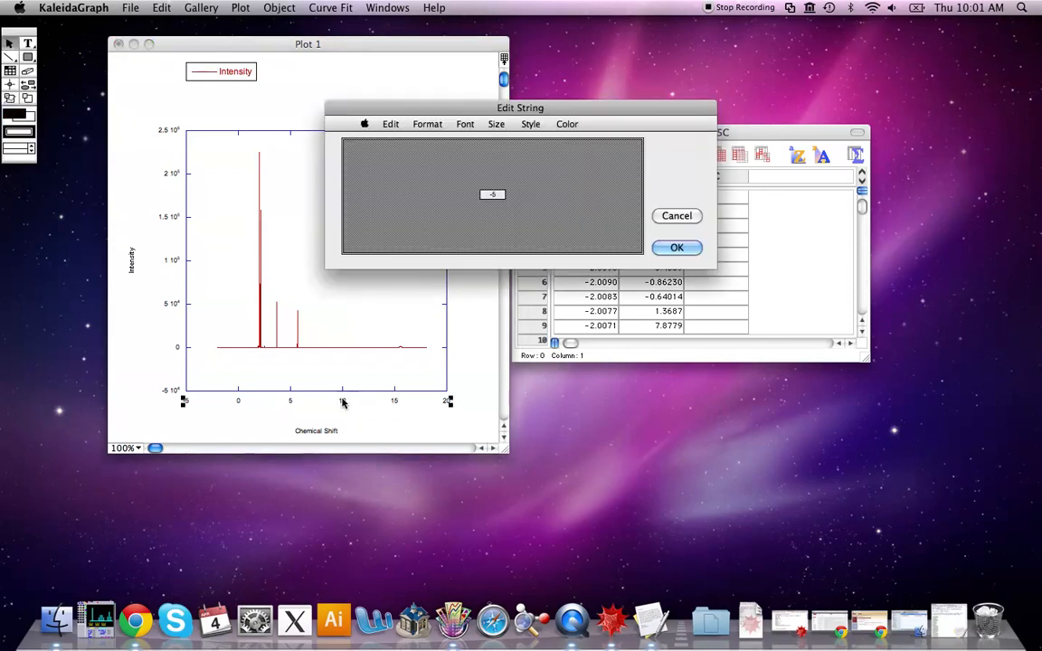
pyautogui.click(665, 216)
# Reverse the Chemical Shift axis so values run from 20 down to -5
pyautogui.rightClick(336, 354)
pyautogui.click(427, 397)
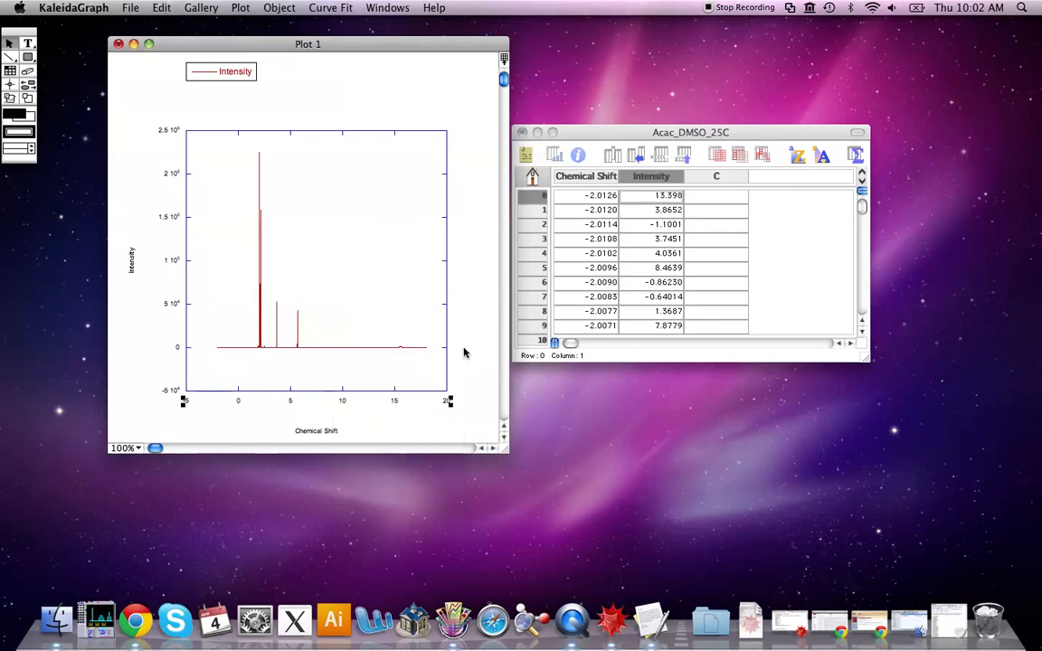
pyautogui.click(532, 324)
pyautogui.click(660, 432)
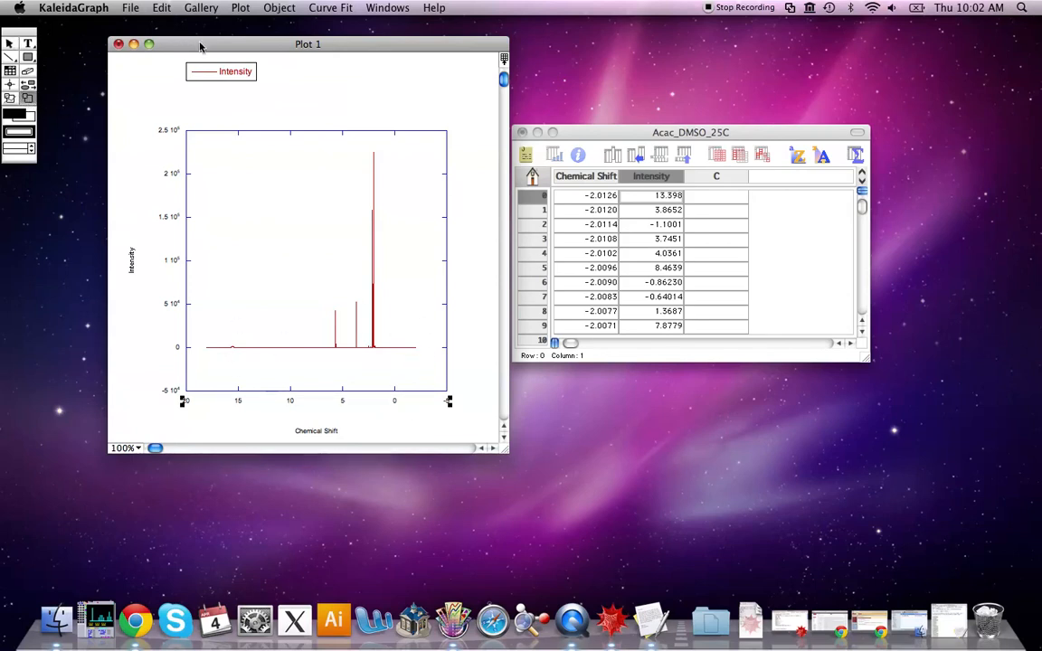
# Delete the Intensity legend from the plot
pyautogui.moveTo(181, 43); pyautogui.dragTo(210, 62)
pyautogui.click(12, 43)
pyautogui.press('Delete')
# Zoom in on the peak near 5.7 ppm to examine where it starts and ends
pyautogui.click(28, 100)
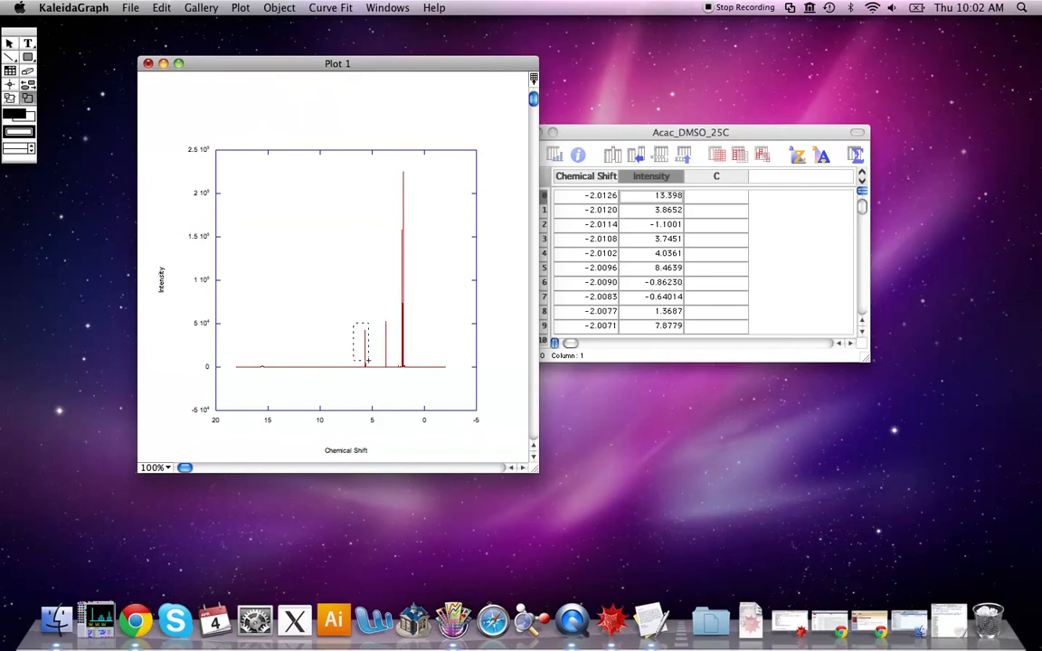
pyautogui.moveTo(354, 323); pyautogui.dragTo(380, 356)
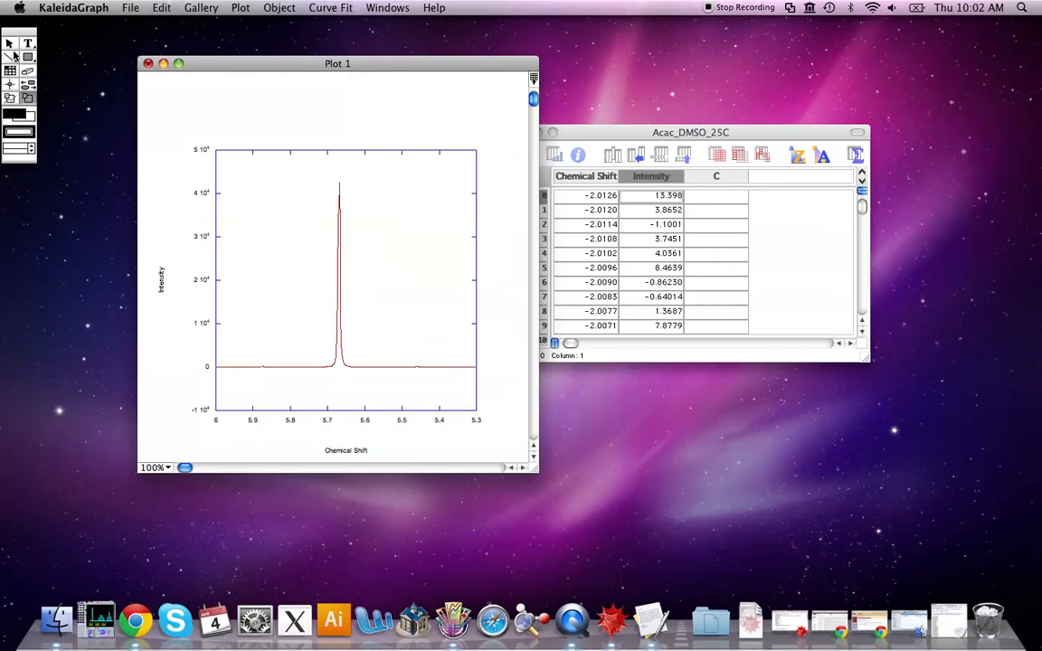
pyautogui.moveTo(20, 36); pyautogui.dragTo(179, 145)
pyautogui.click(187, 207)
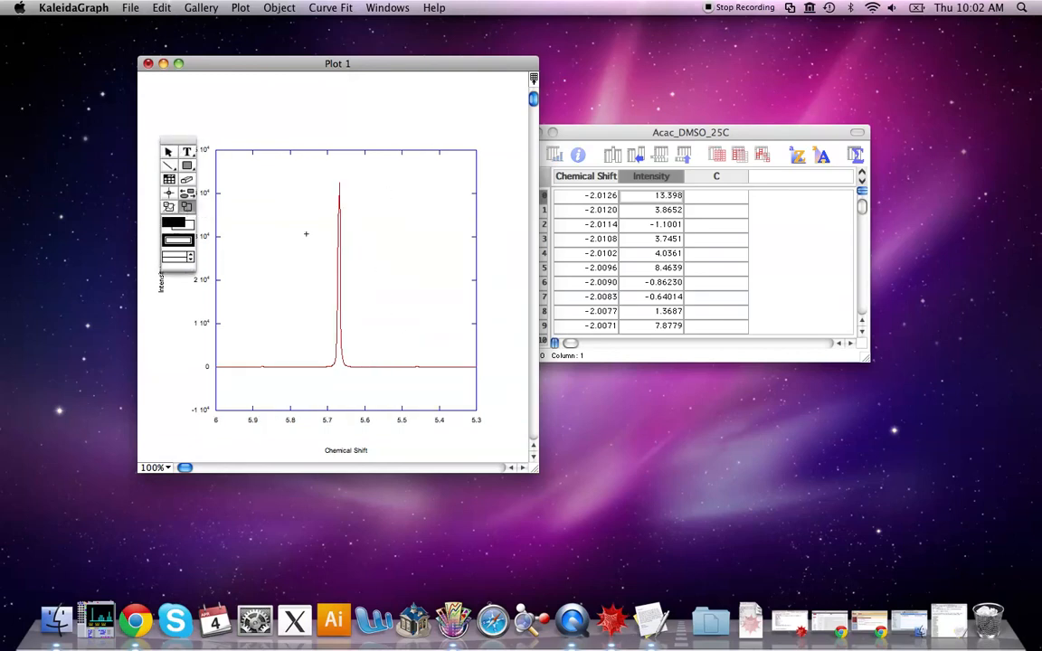
pyautogui.moveTo(361, 391); pyautogui.dragTo(362, 391)
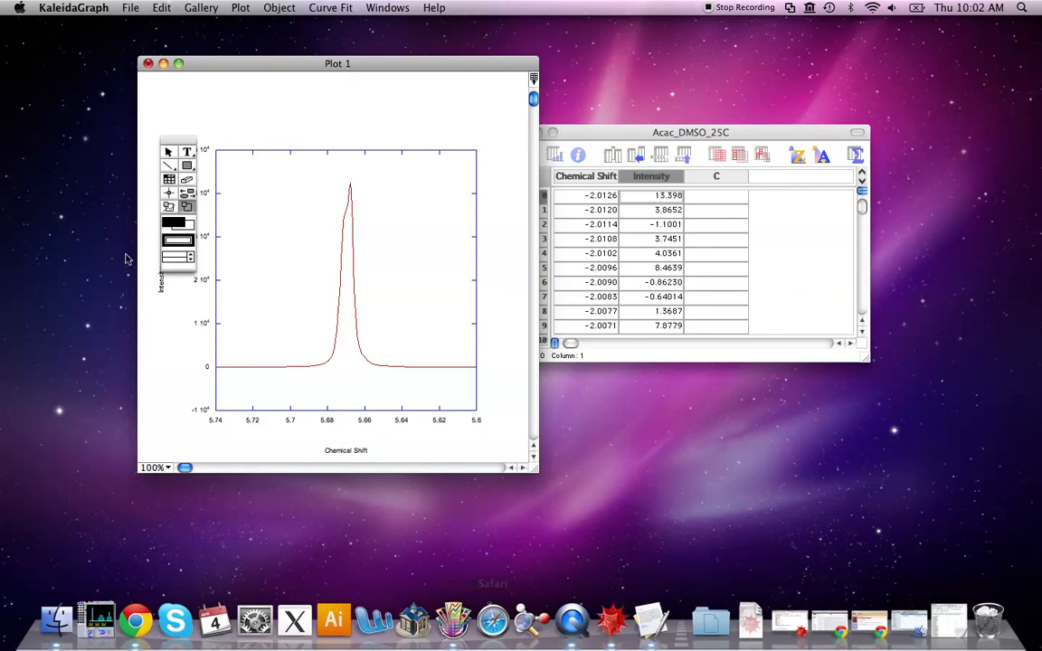
# Switch to TextEdit, create a new blank document, and close the Acac_DMSO_25C.txt file
pyautogui.click(927, 626)
pyautogui.click(104, 8)
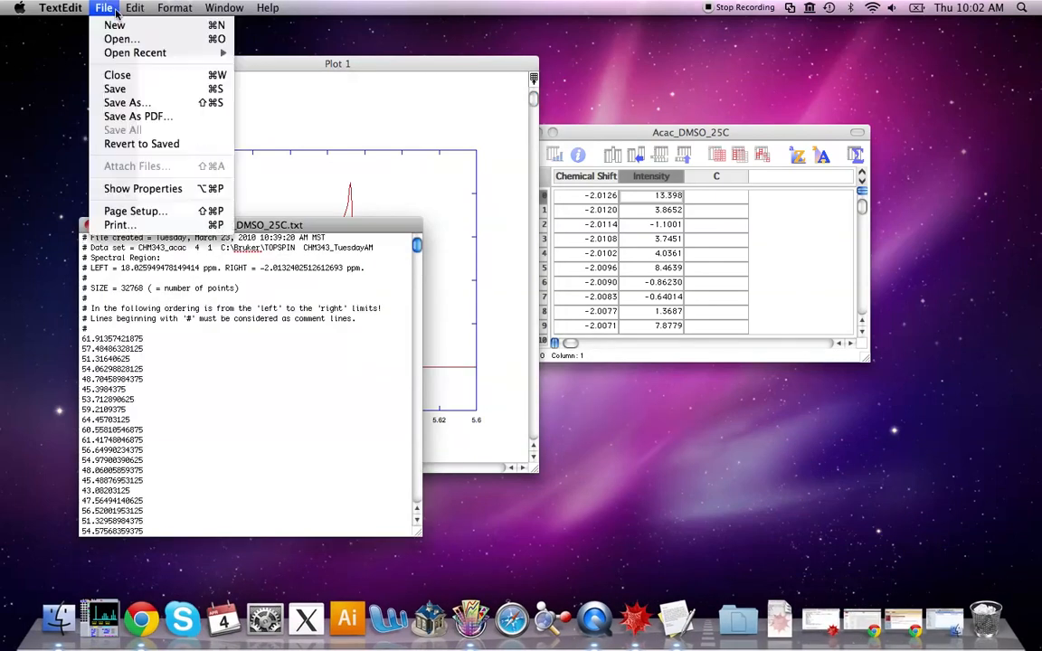
pyautogui.click(107, 23)
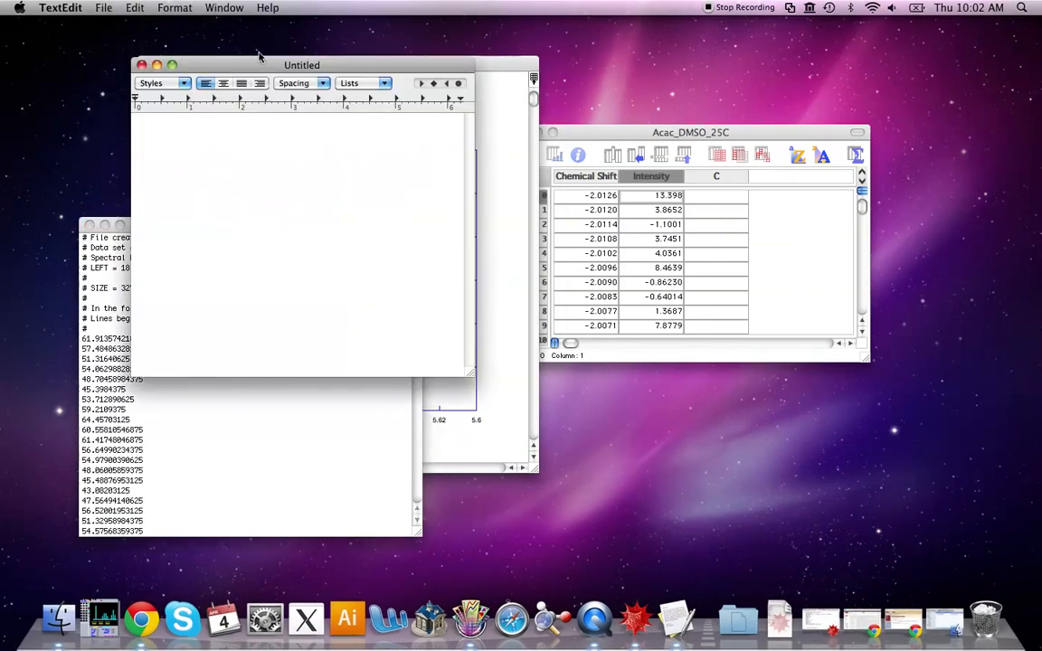
pyautogui.moveTo(271, 65); pyautogui.dragTo(82, 59)
pyautogui.click(306, 228)
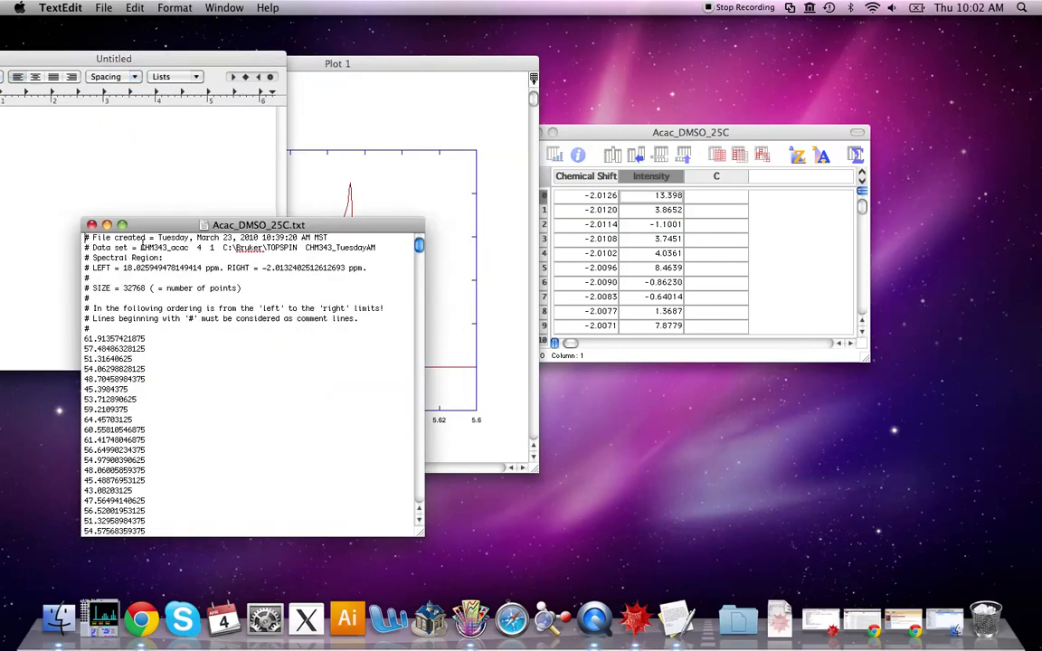
pyautogui.click(90, 224)
# Enlarge the plot window and place the new document beside it
pyautogui.click(340, 72)
pyautogui.moveTo(340, 68); pyautogui.dragTo(421, 56)
pyautogui.doubleClick(422, 54)
pyautogui.moveTo(360, 28); pyautogui.dragTo(644, 23)
pyautogui.click(213, 63)
pyautogui.moveTo(177, 63); pyautogui.dragTo(246, 94)
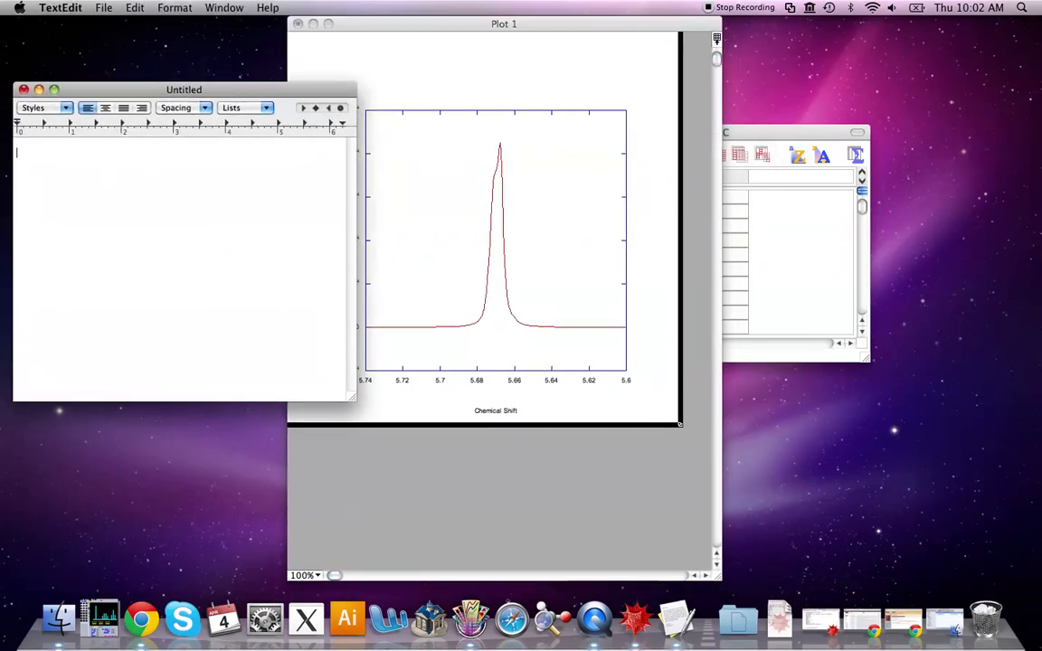
# Note the first peak range in the document as 'Peak 1:' followed by '5.63 -> 5.70'
pyautogui.press('BackSpace')
pyautogui.write('5.63 -> 5')
pyautogui.press('Return')
pyautogui.write('Peak 2:')
pyautogui.press('BackSpace')
pyautogui.press('BackSpace')
pyautogui.press('BackSpace')
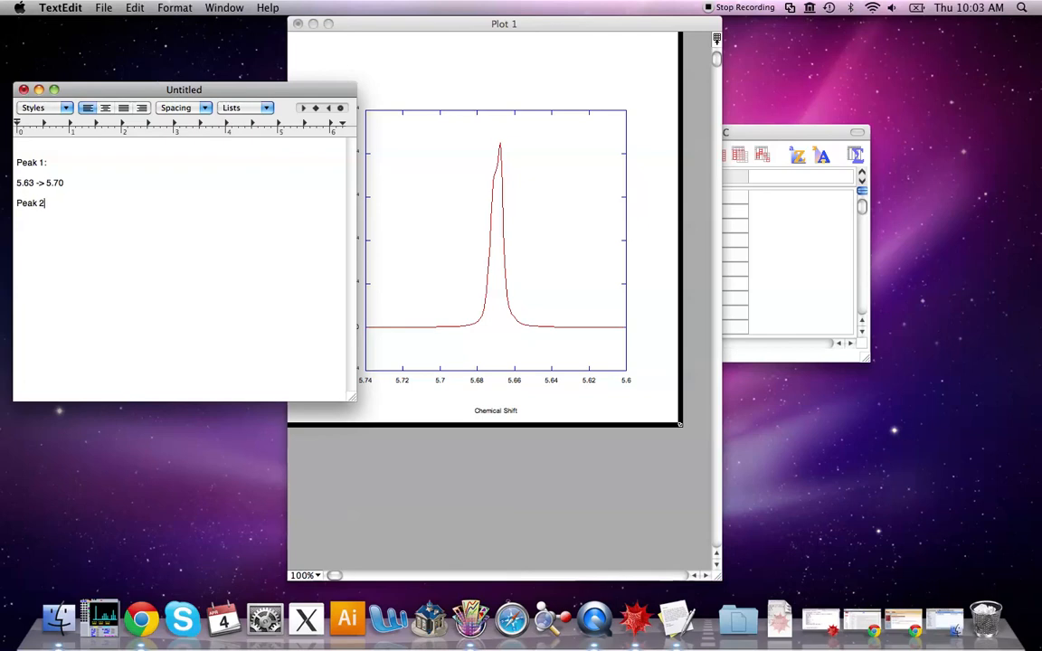
pyautogui.press('BackSpace')
# Zoom the plot back out and then into the 1 to 9 ppm region to examine the remaining peaks
pyautogui.click(789, 119)
pyautogui.click(614, 49)
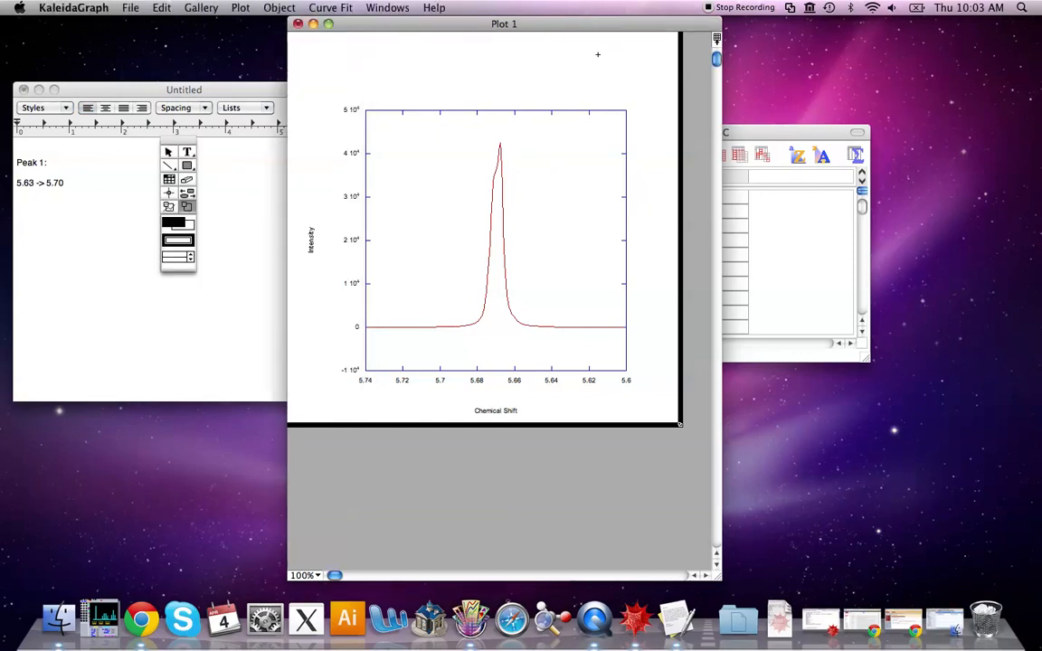
pyautogui.doubleClick(188, 206)
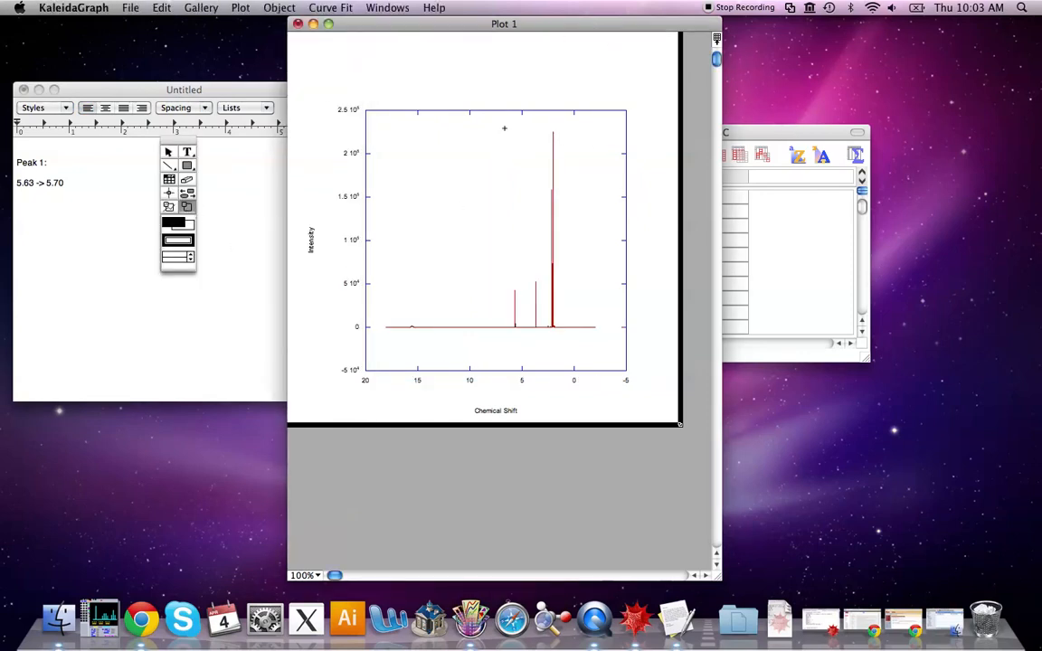
pyautogui.moveTo(533, 239); pyautogui.dragTo(559, 335)
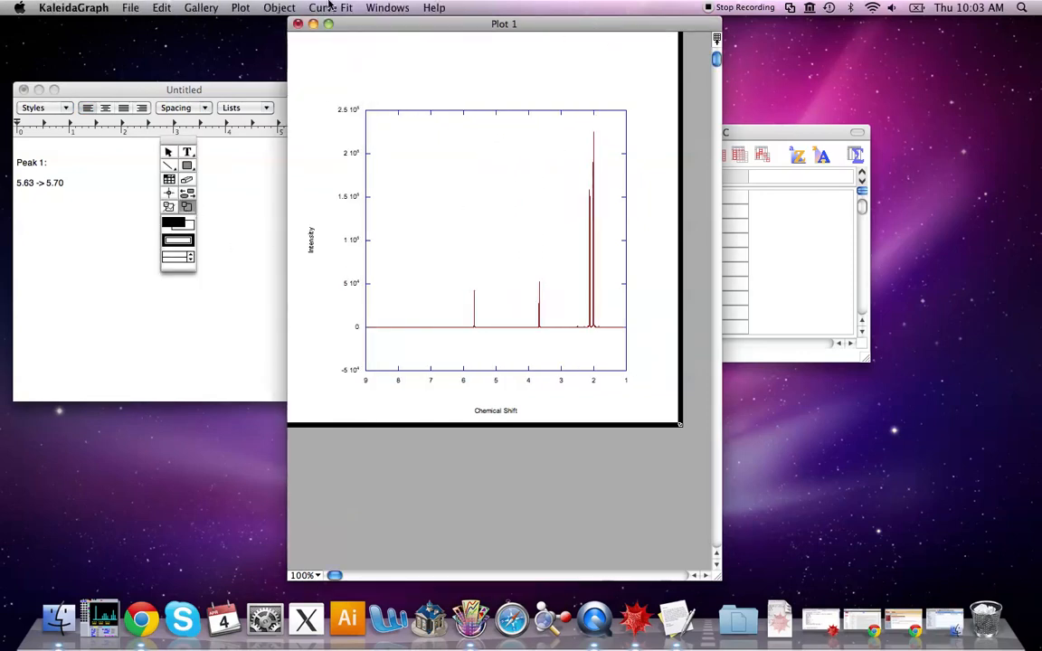
# Close the plot window and reposition the data sheet and note windows
pyautogui.click(298, 23)
pyautogui.moveTo(646, 141); pyautogui.dragTo(511, 99)
pyautogui.moveTo(255, 97); pyautogui.dragTo(273, 88)
pyautogui.click(521, 92)
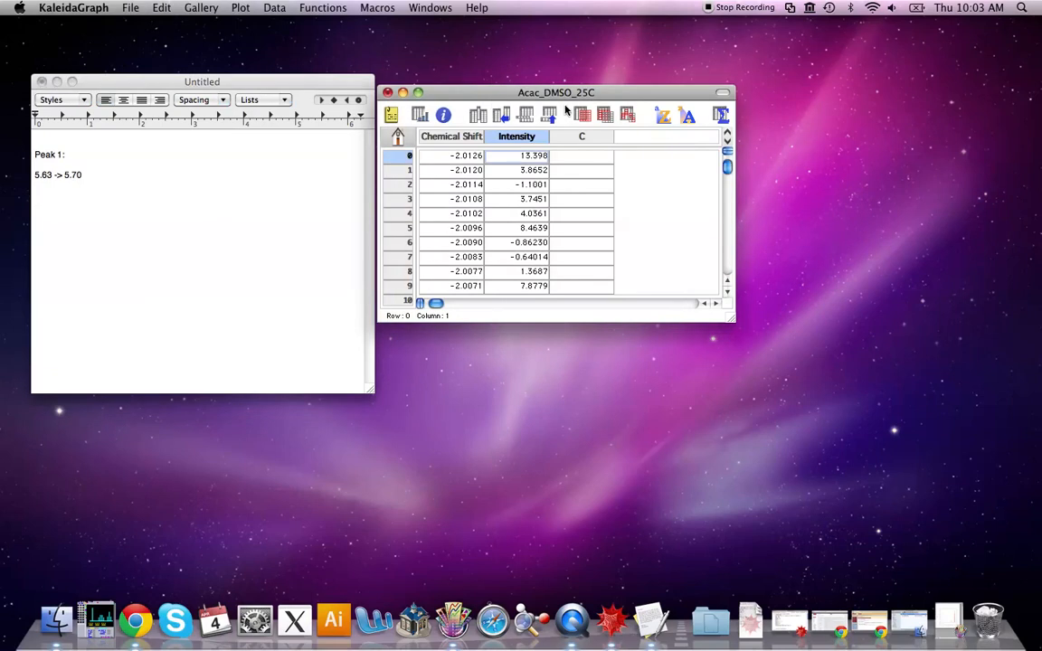
# Append a macro file from the KaleidaGraph 4.0 Examples Macros folder, then select the first Chemical Shift cell
pyautogui.click(344, 8)
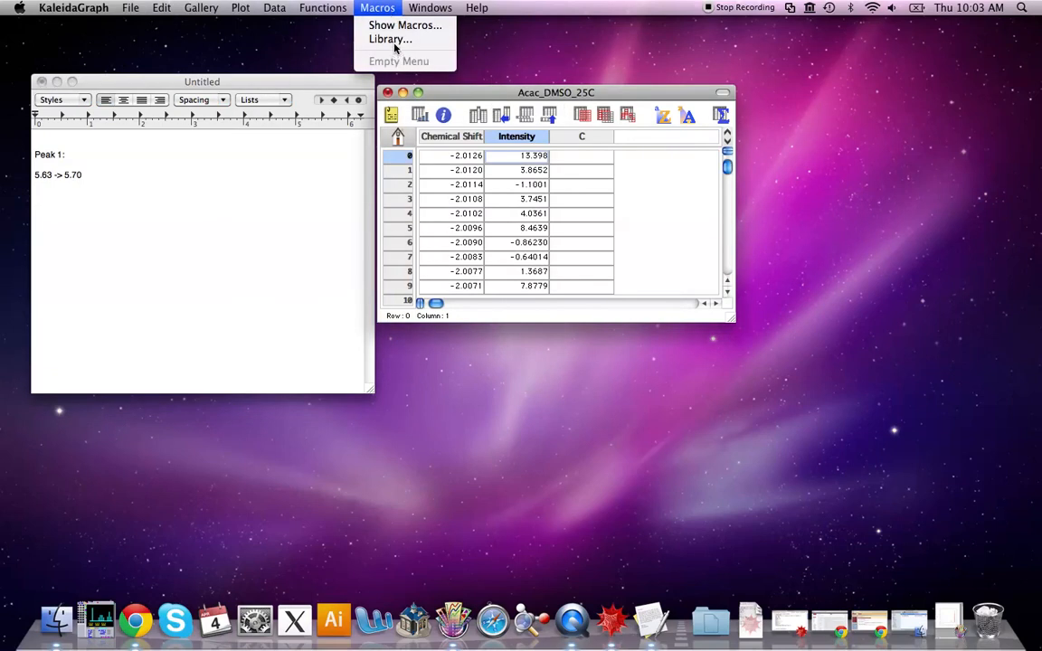
pyautogui.click(351, 7)
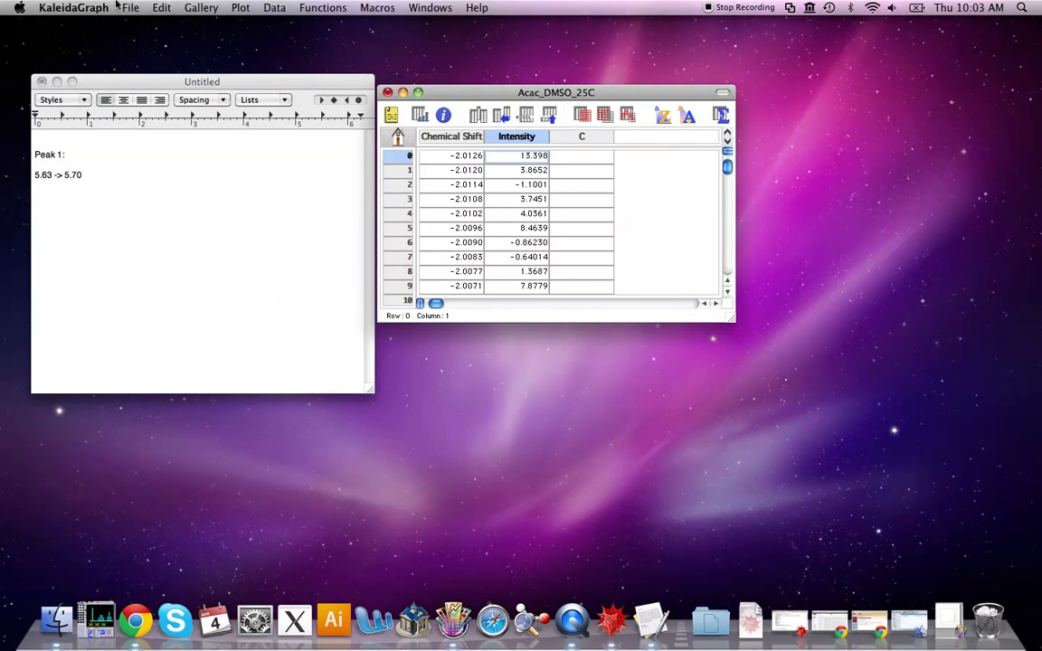
pyautogui.click(123, 8)
pyautogui.moveTo(168, 116)
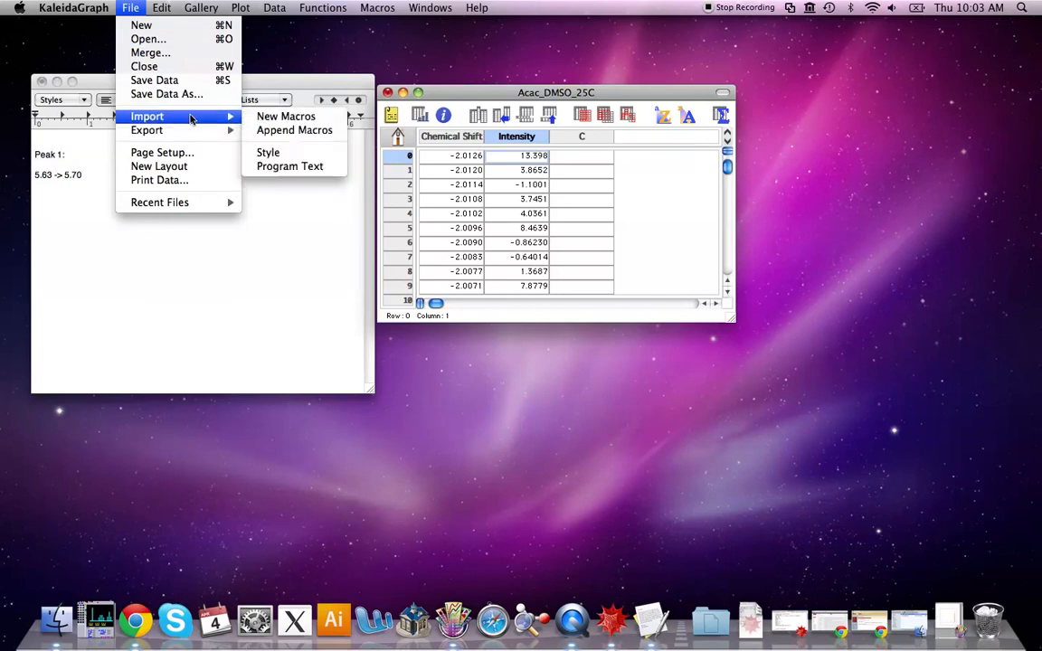
pyautogui.moveTo(359, 9)
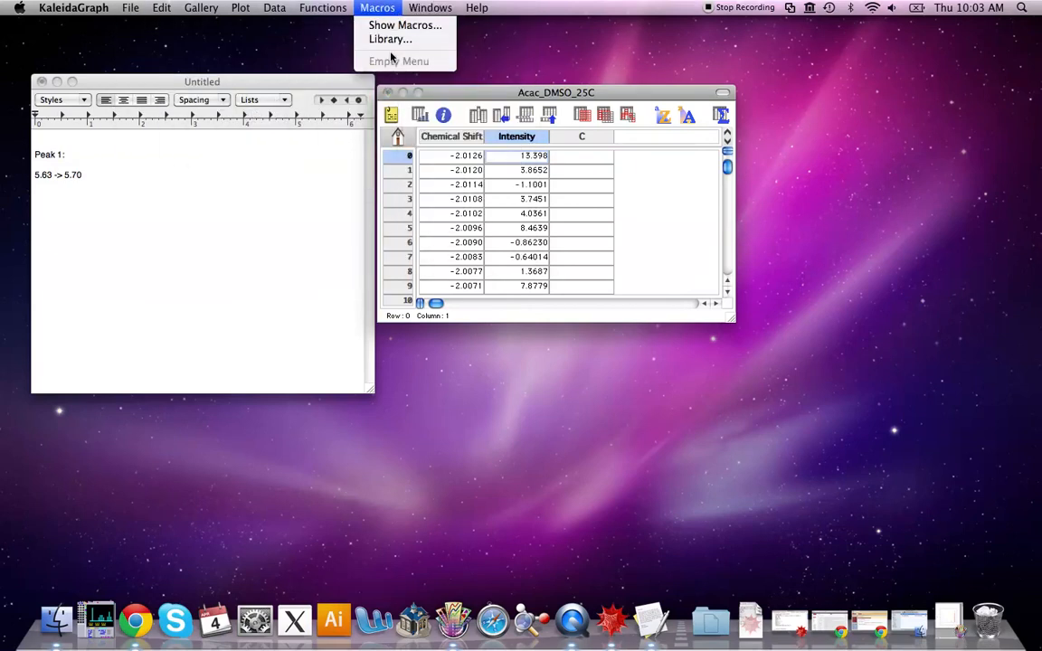
pyautogui.moveTo(130, 9)
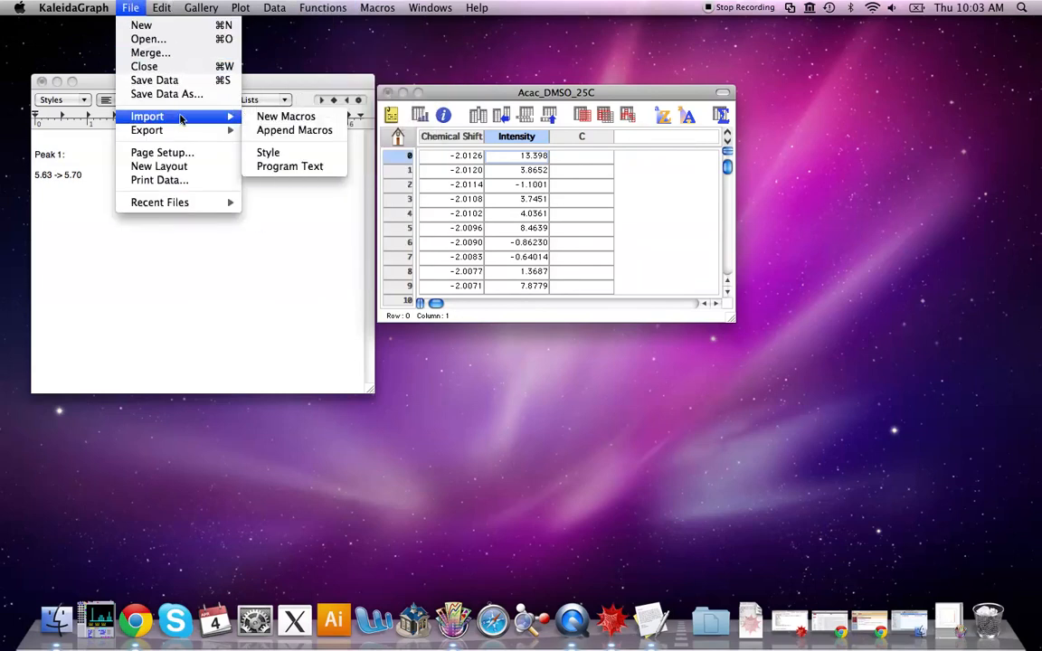
pyautogui.click(288, 130)
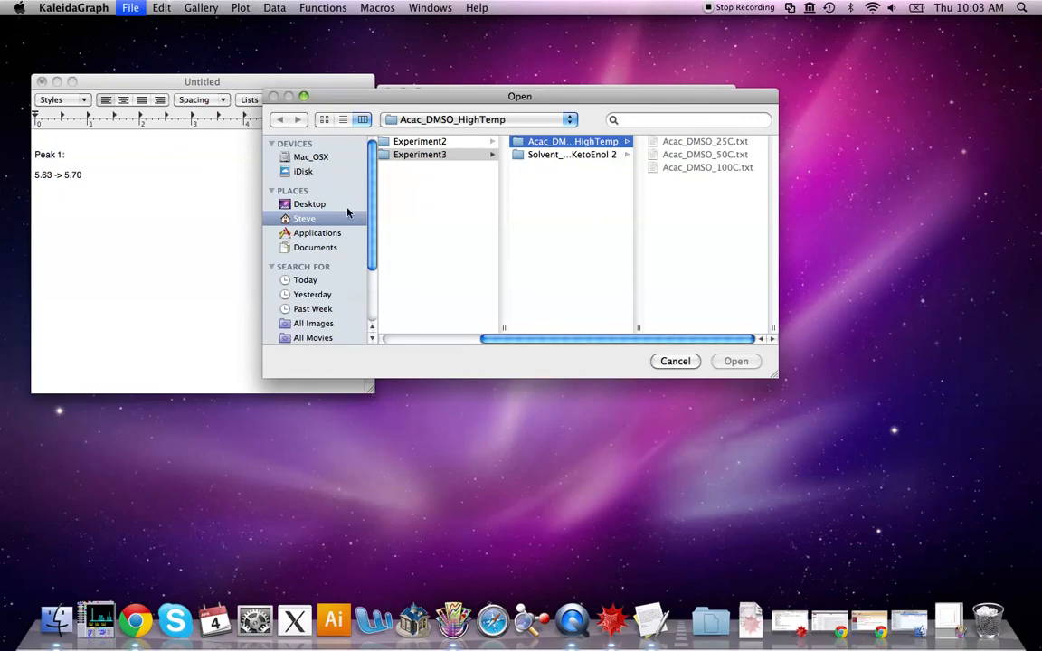
pyautogui.click(316, 232)
pyautogui.moveTo(508, 147); pyautogui.dragTo(511, 238)
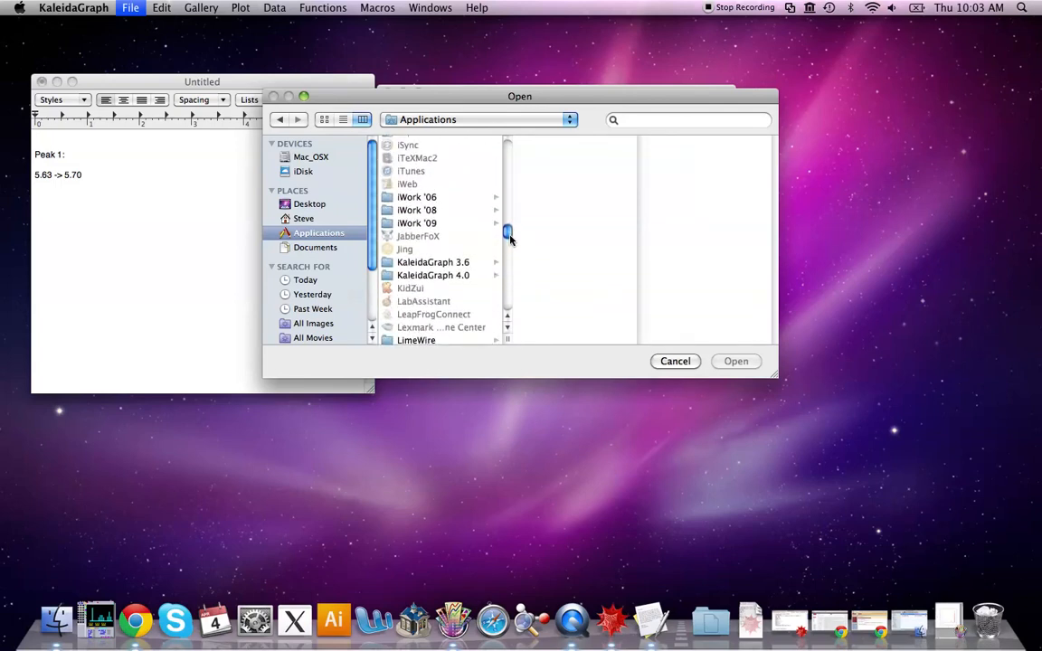
pyautogui.click(445, 276)
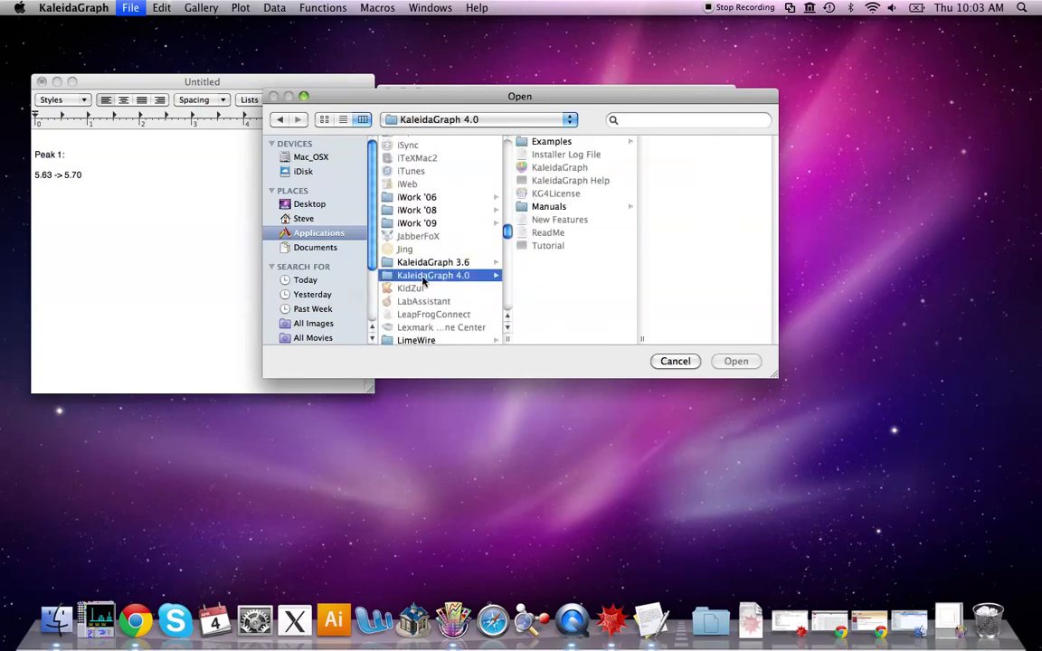
pyautogui.click(588, 143)
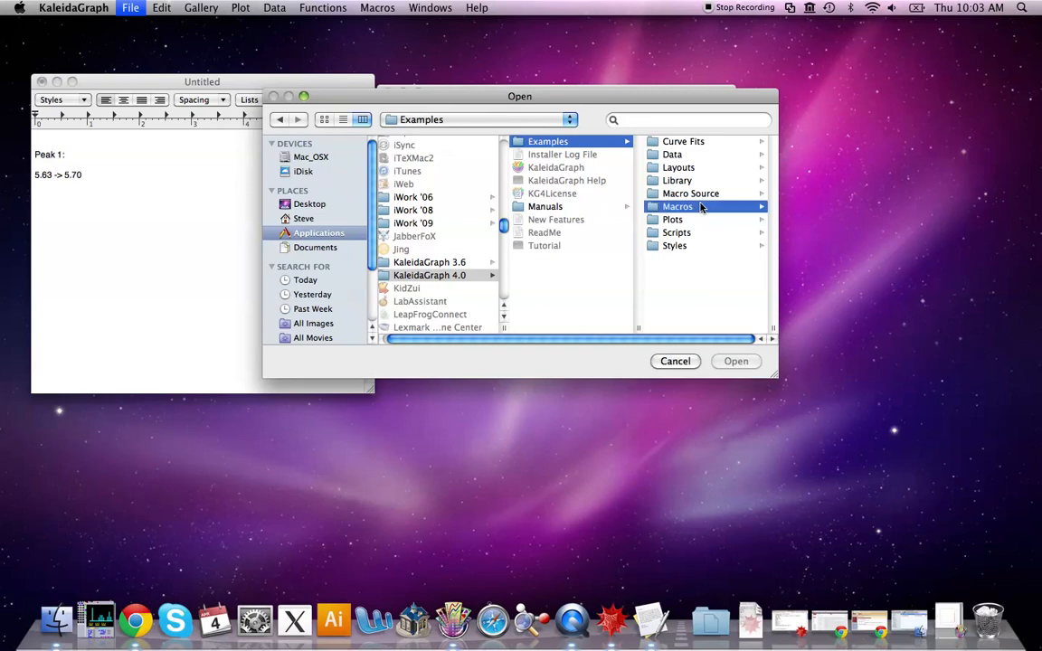
pyautogui.click(702, 207)
pyautogui.click(728, 153)
pyautogui.click(735, 361)
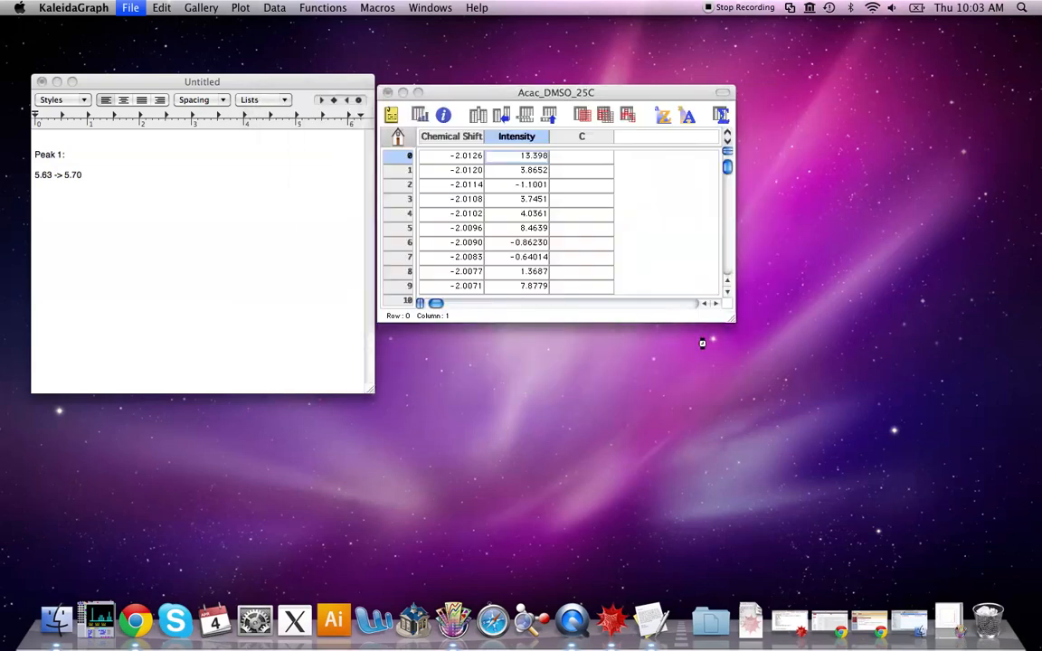
pyautogui.click(466, 169)
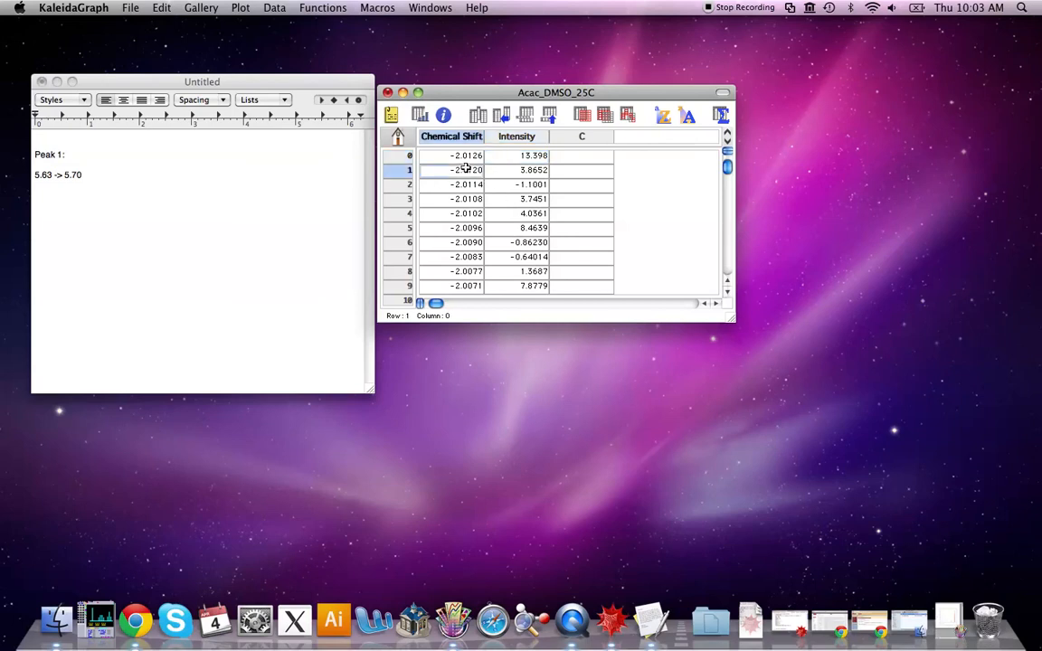
# Run the Integrate - Area macro on the data sheet using X column 0 and Y column 1
pyautogui.click(365, 7)
pyautogui.click(396, 113)
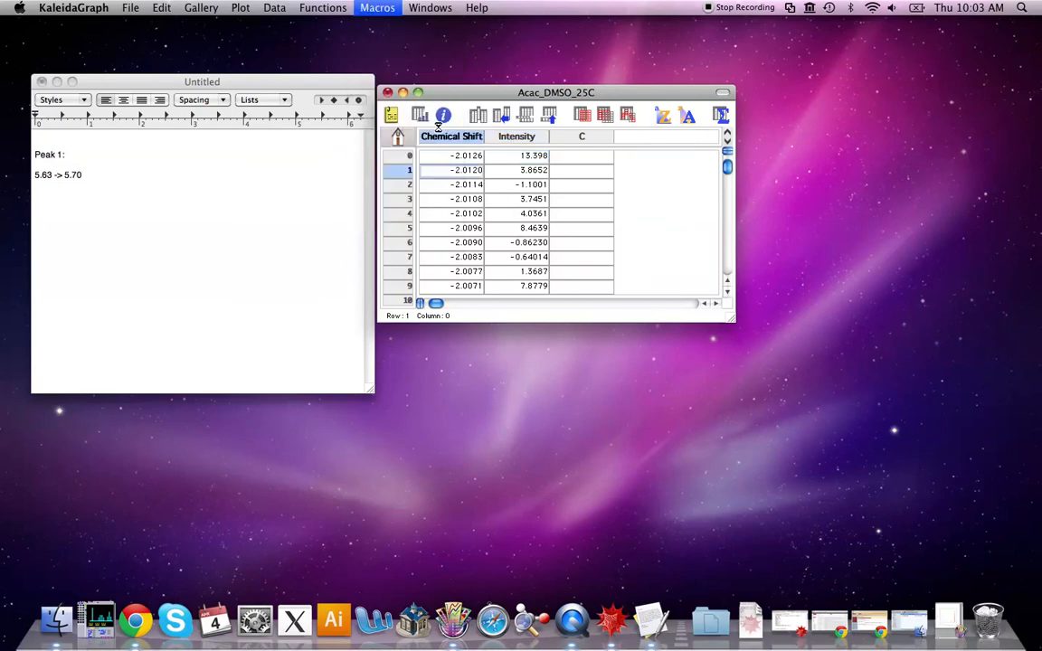
pyautogui.click(385, 177)
pyautogui.click(378, 7)
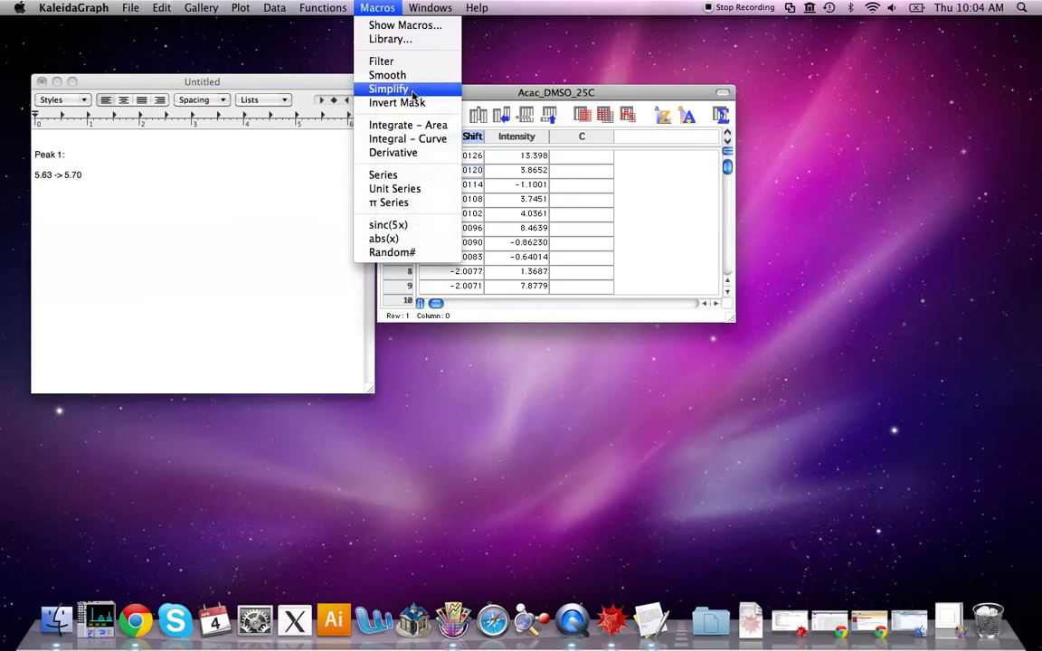
pyautogui.click(380, 7)
pyautogui.click(380, 7)
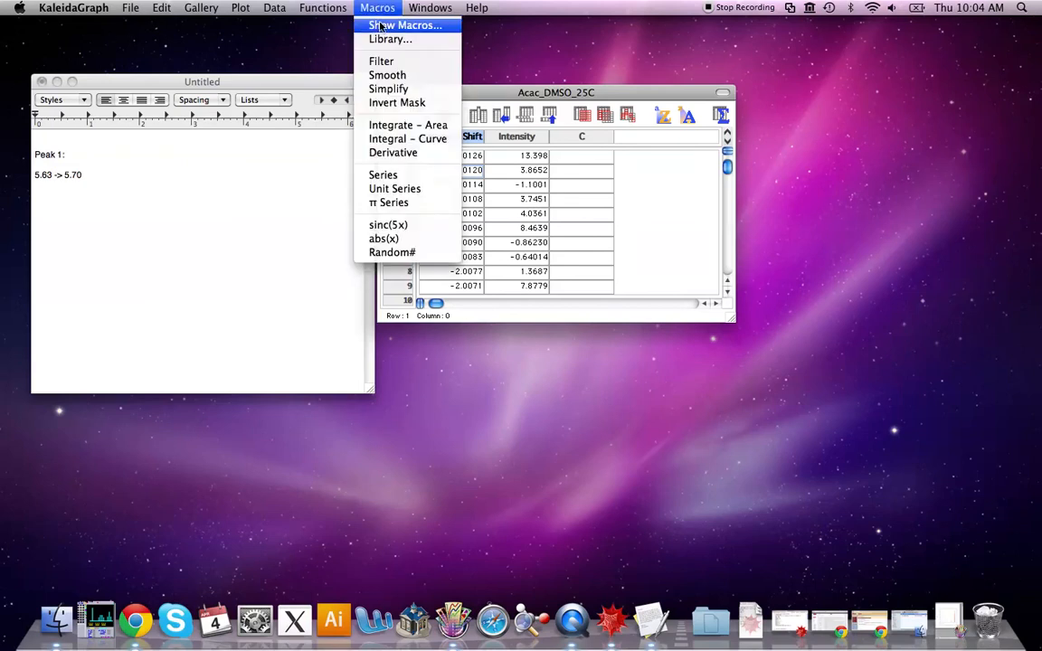
pyautogui.click(428, 127)
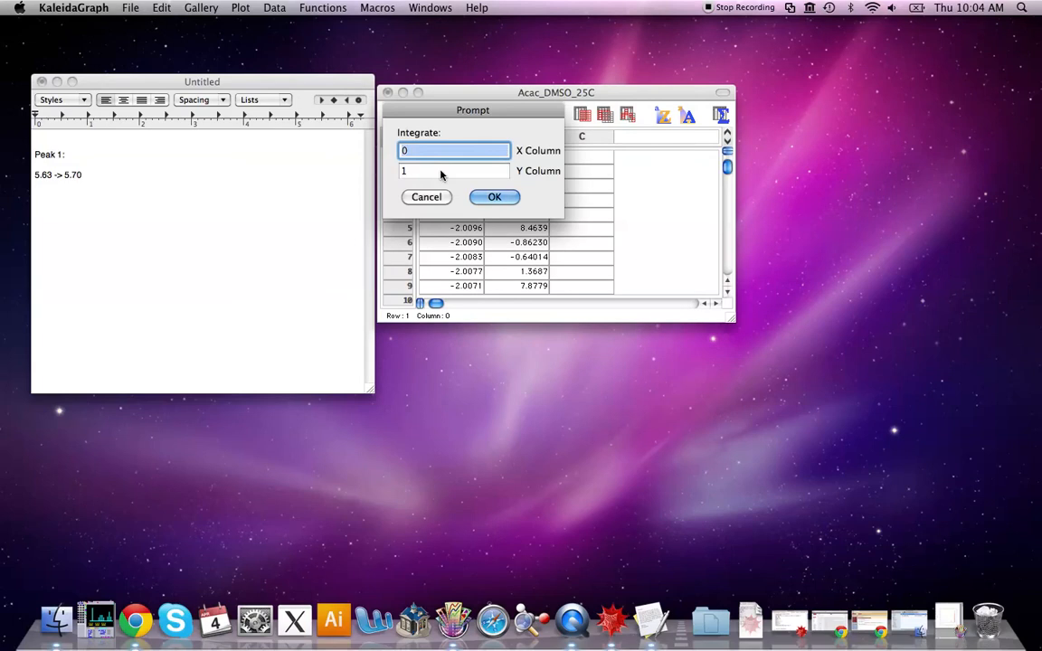
pyautogui.moveTo(511, 130); pyautogui.dragTo(518, 344)
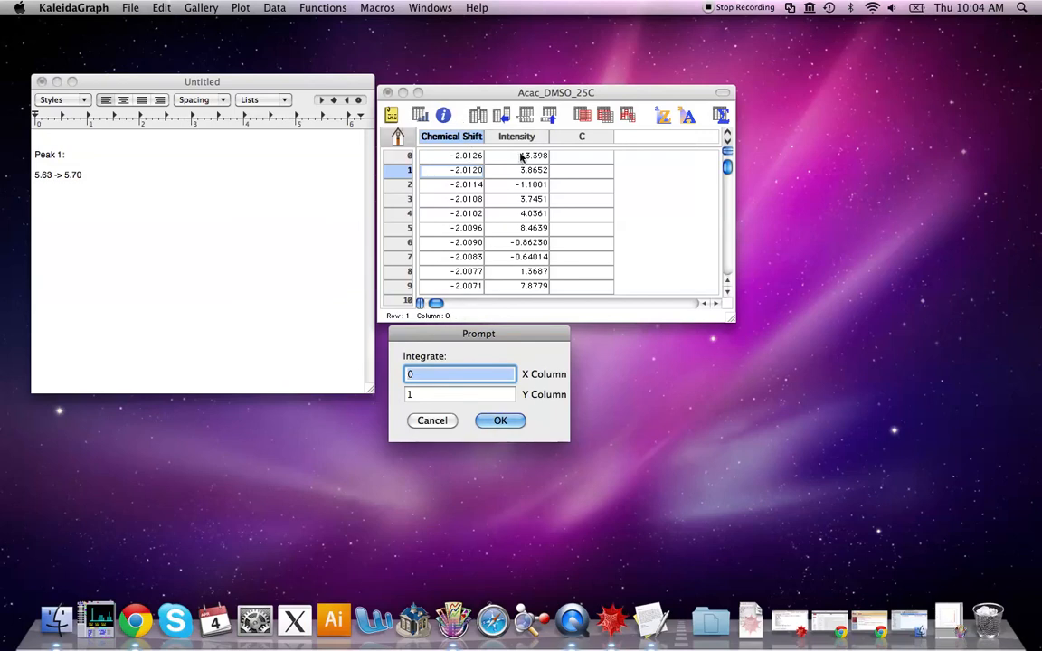
pyautogui.click(425, 395)
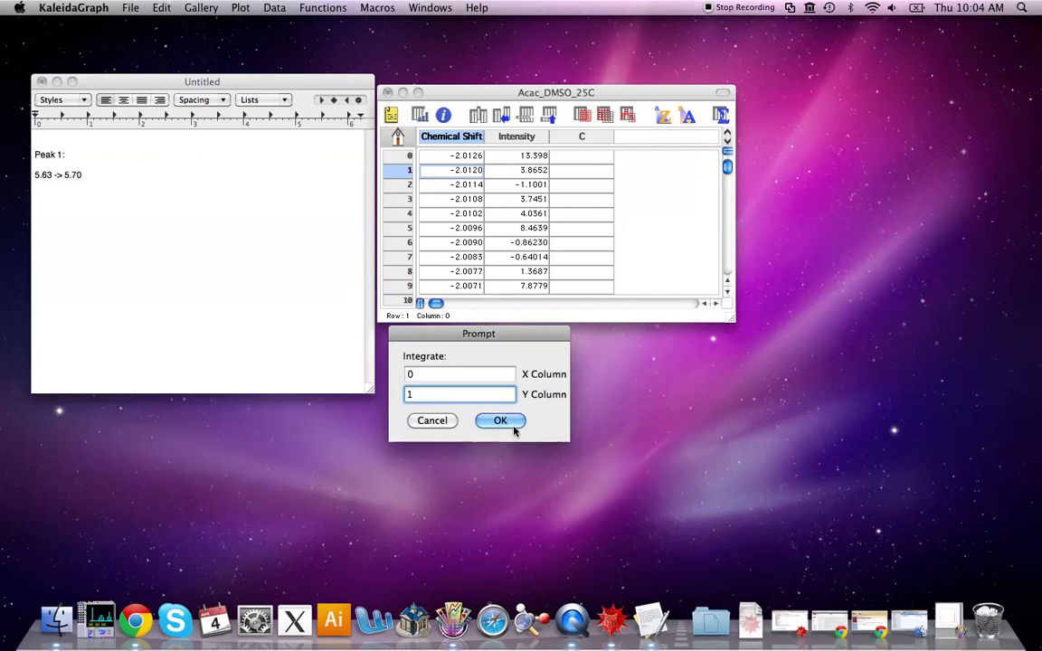
pyautogui.click(500, 422)
# Set the integration limits to Xmin 5.63 and Xmax 5.70 and run the integration
pyautogui.moveTo(474, 111); pyautogui.dragTo(473, 336)
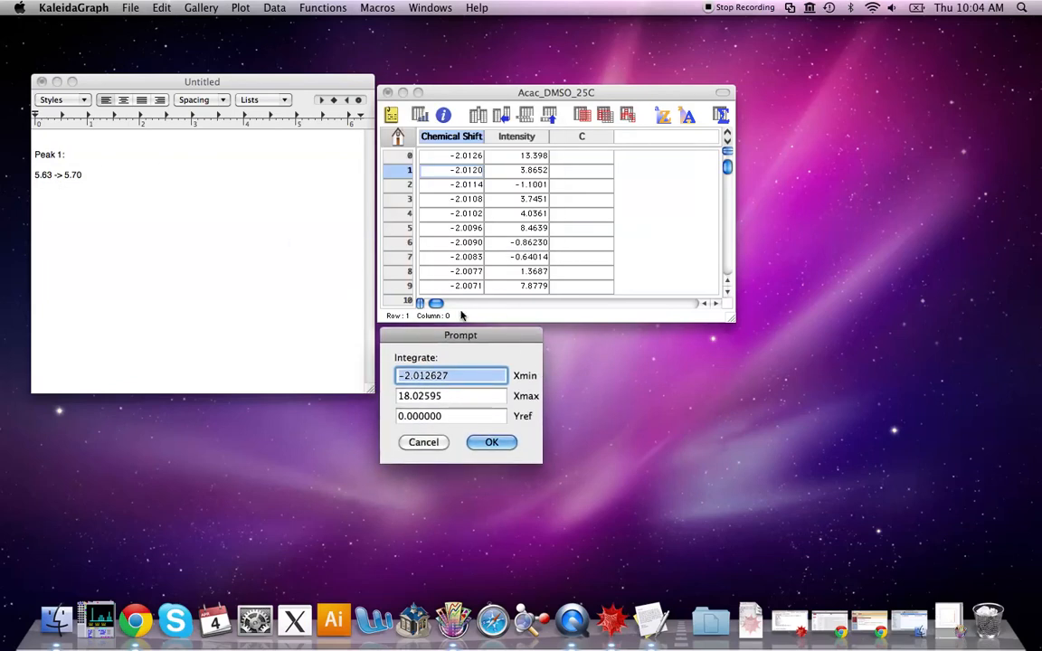
pyautogui.write('5.63')
pyautogui.press('Tab')
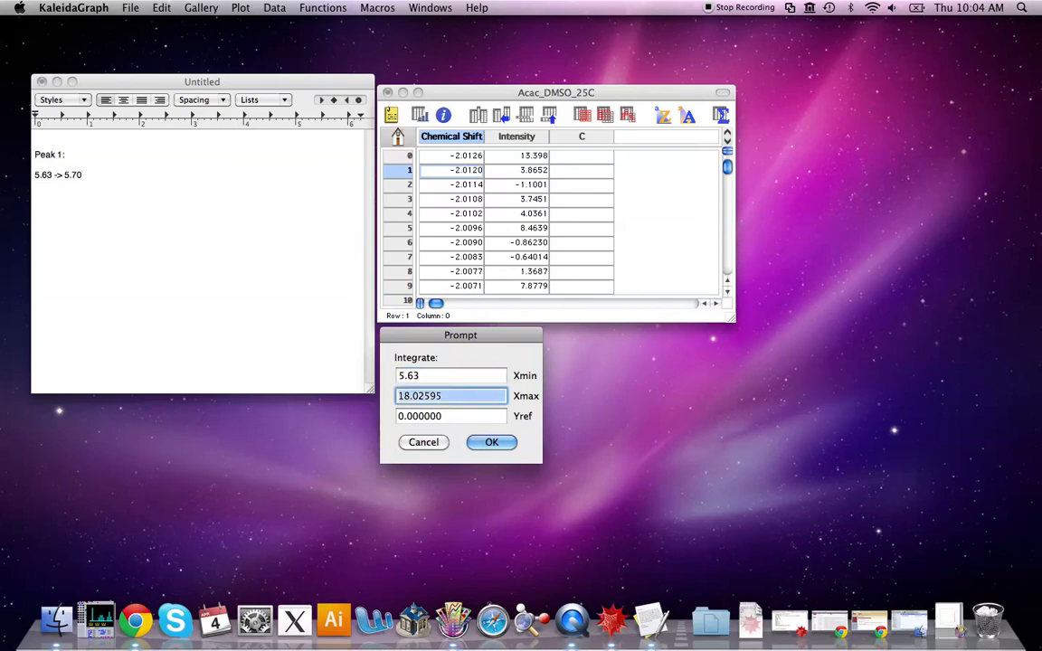
pyautogui.write('5.70')
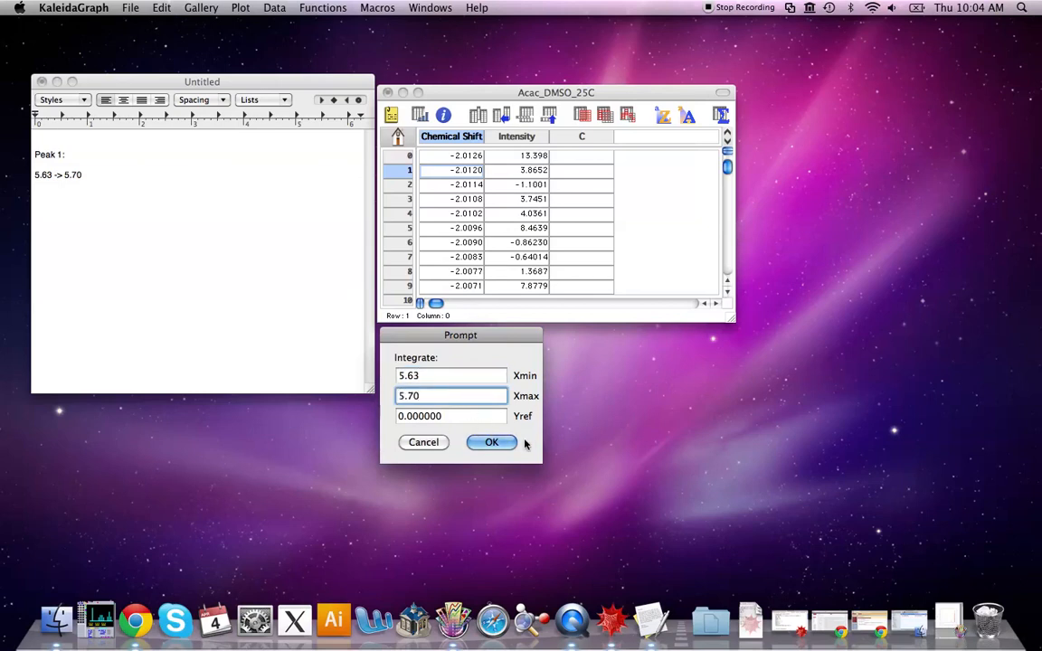
pyautogui.click(492, 443)
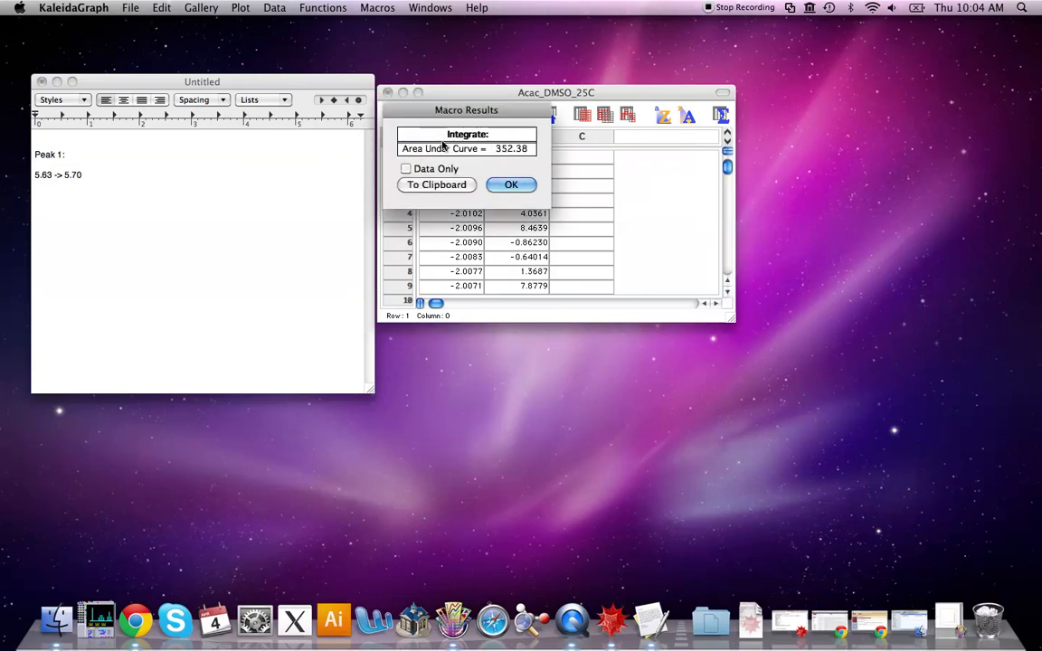
# Enable Data Only in the macro results and copy the area result to the clipboard
pyautogui.click(408, 169)
pyautogui.moveTo(482, 118); pyautogui.dragTo(474, 342)
pyautogui.click(949, 621)
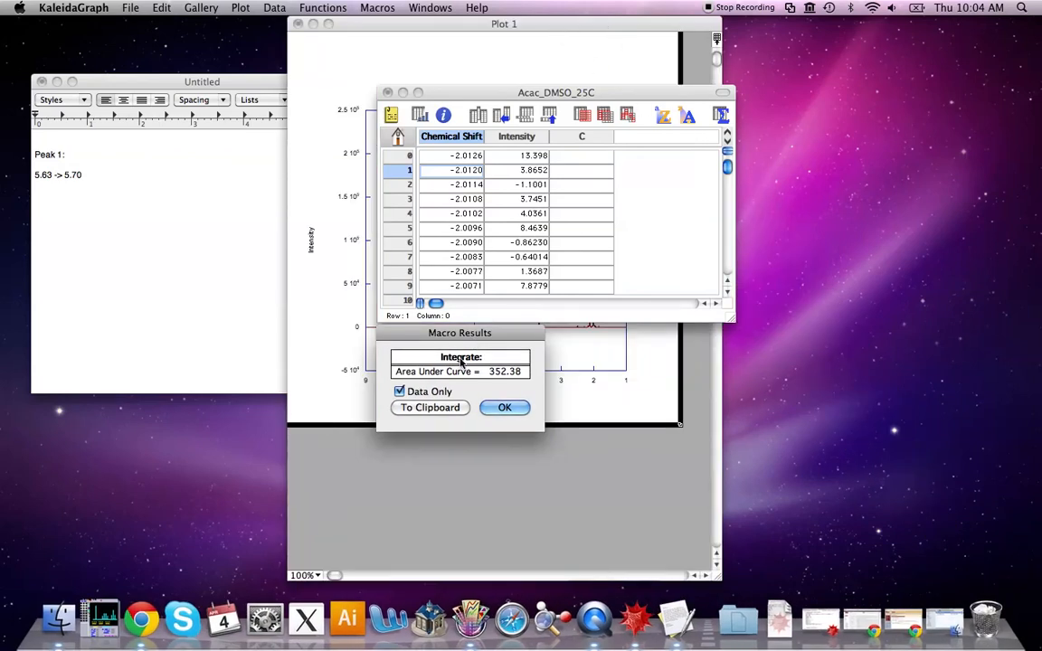
pyautogui.click(430, 408)
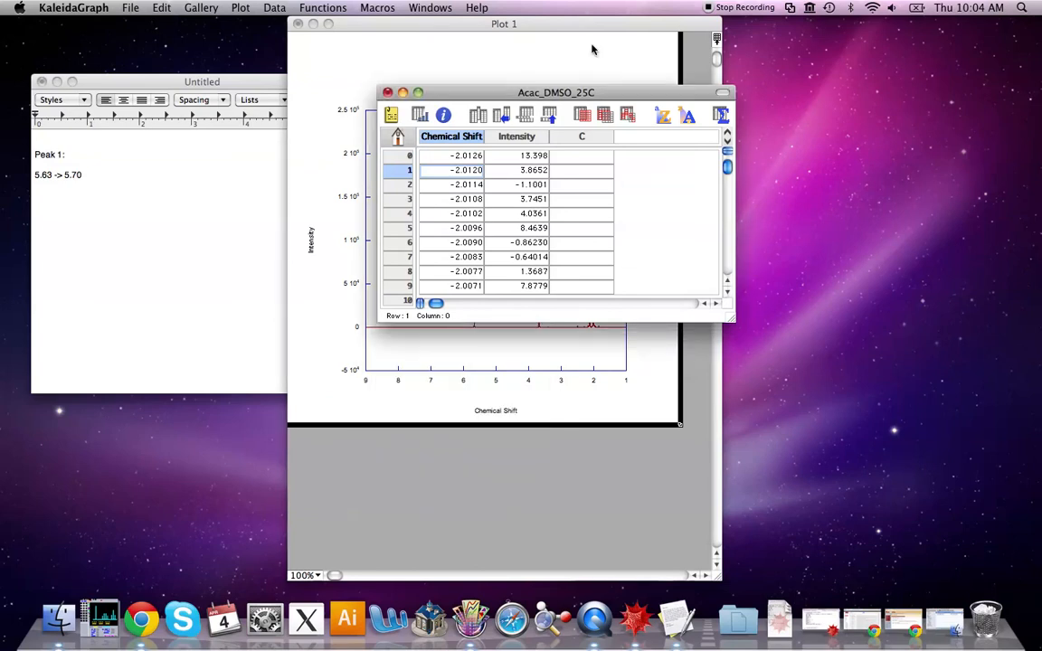
# Zoom the plot into the 5.55 to 5.8 ppm region to inspect the first peak, then minimize the plot
pyautogui.click(568, 27)
pyautogui.moveTo(586, 27); pyautogui.dragTo(593, 57)
pyautogui.moveTo(489, 310); pyautogui.dragTo(511, 366)
pyautogui.moveTo(469, 188); pyautogui.dragTo(506, 353)
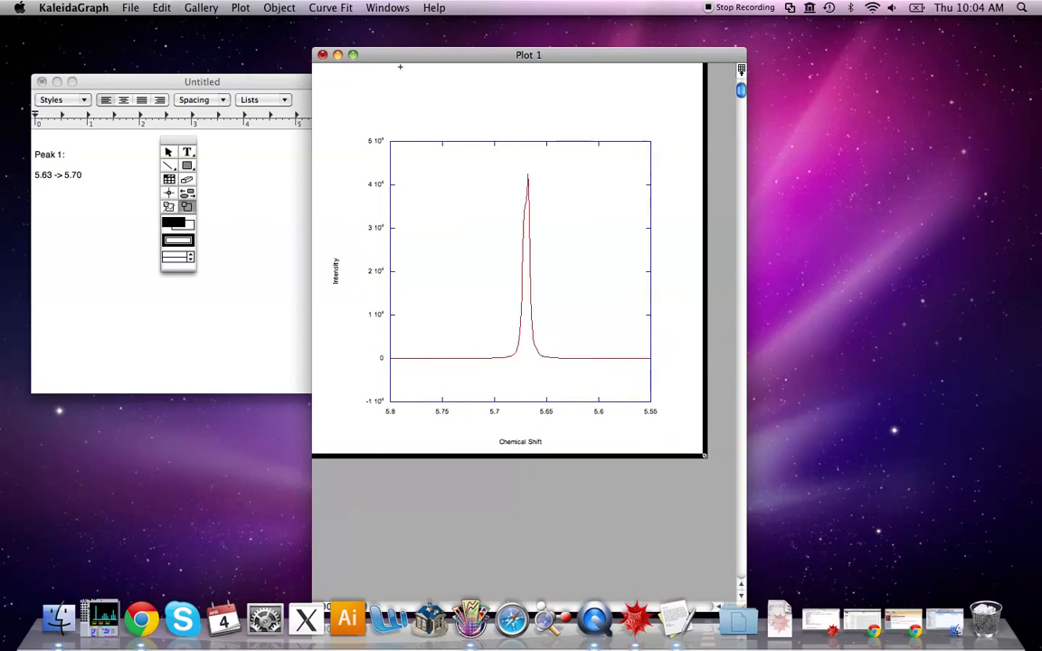
pyautogui.click(337, 55)
# Paste the integrated area into the first cell of column D in the data sheet
pyautogui.click(588, 168)
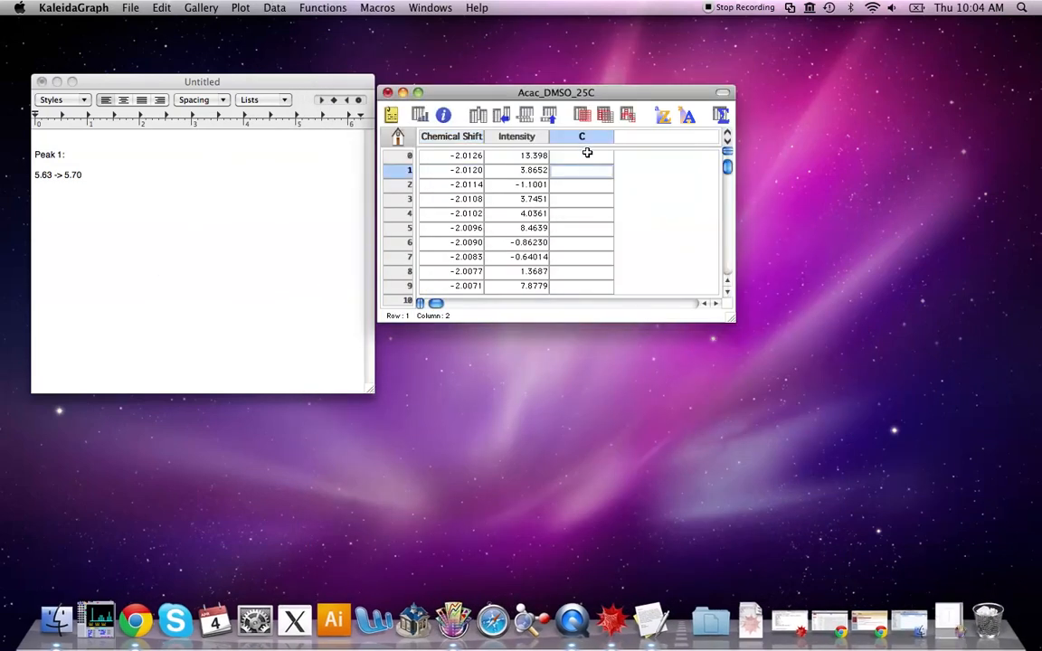
pyautogui.click(668, 155)
pyautogui.write('352.38')
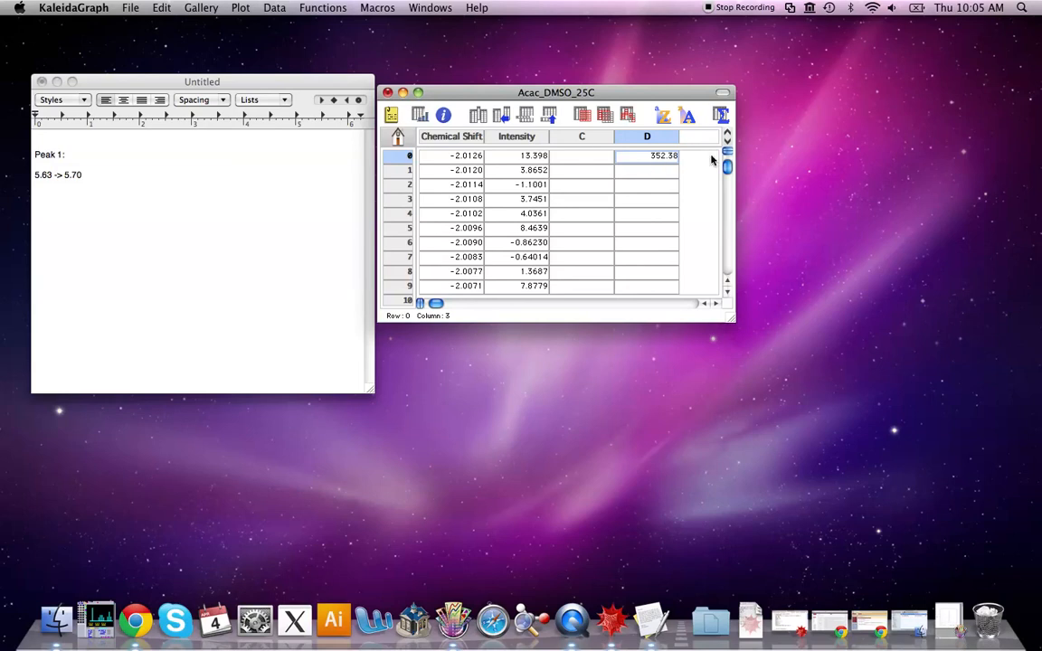
pyautogui.click(643, 175)
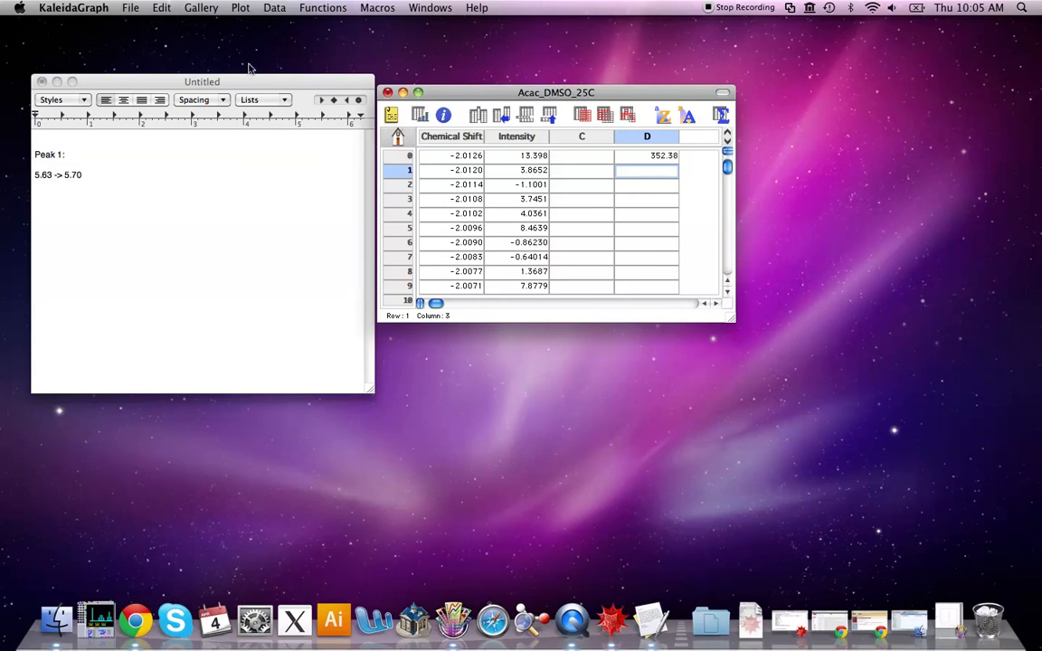
# Bring up the Mathematica Script notebook, reposition it, and minimize the data sheet window
pyautogui.click(789, 624)
pyautogui.moveTo(414, 59); pyautogui.dragTo(766, 254)
pyautogui.click(569, 94)
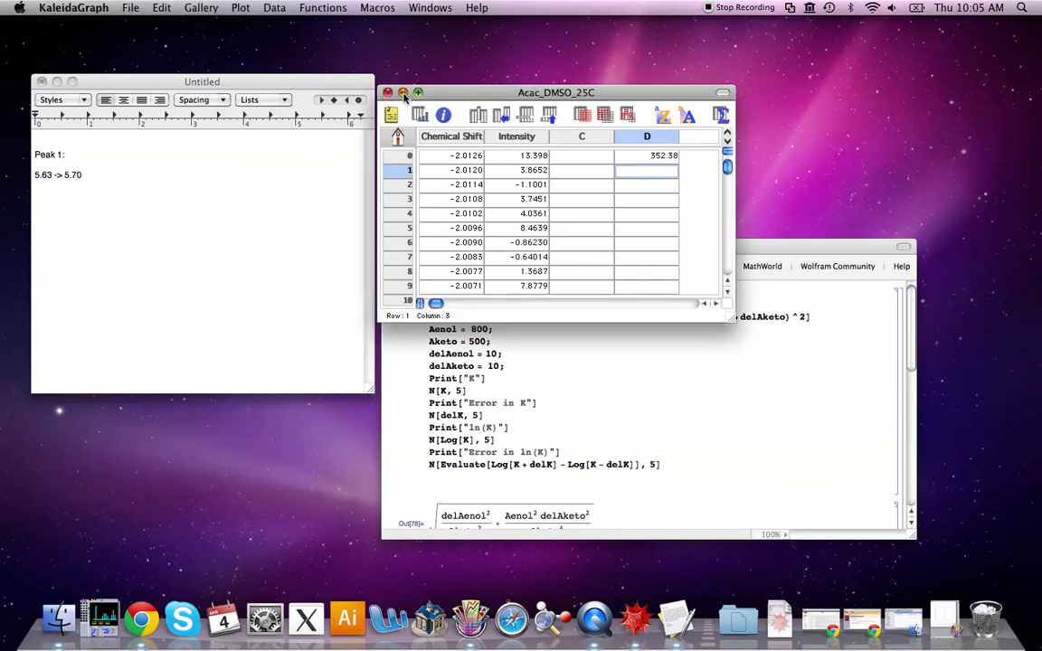
pyautogui.click(403, 92)
pyautogui.click(649, 246)
pyautogui.moveTo(649, 246); pyautogui.dragTo(645, 83)
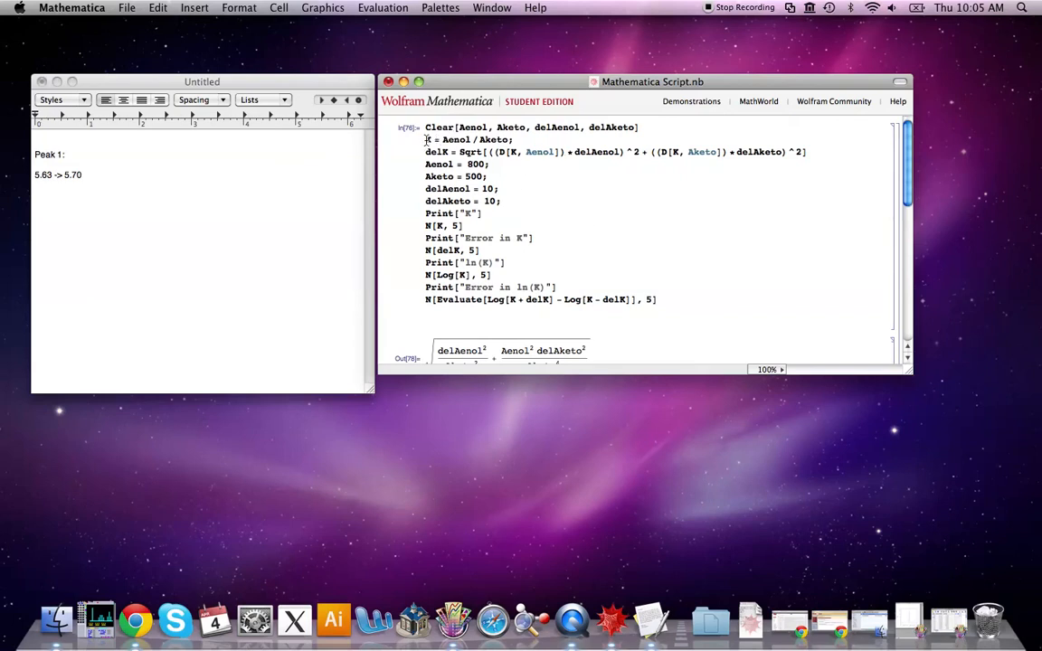
# Examine the K and delK definition lines of the Mathematica error-propagation script
pyautogui.moveTo(425, 140); pyautogui.dragTo(504, 139)
pyautogui.click(509, 140)
pyautogui.moveTo(801, 150); pyautogui.dragTo(407, 151)
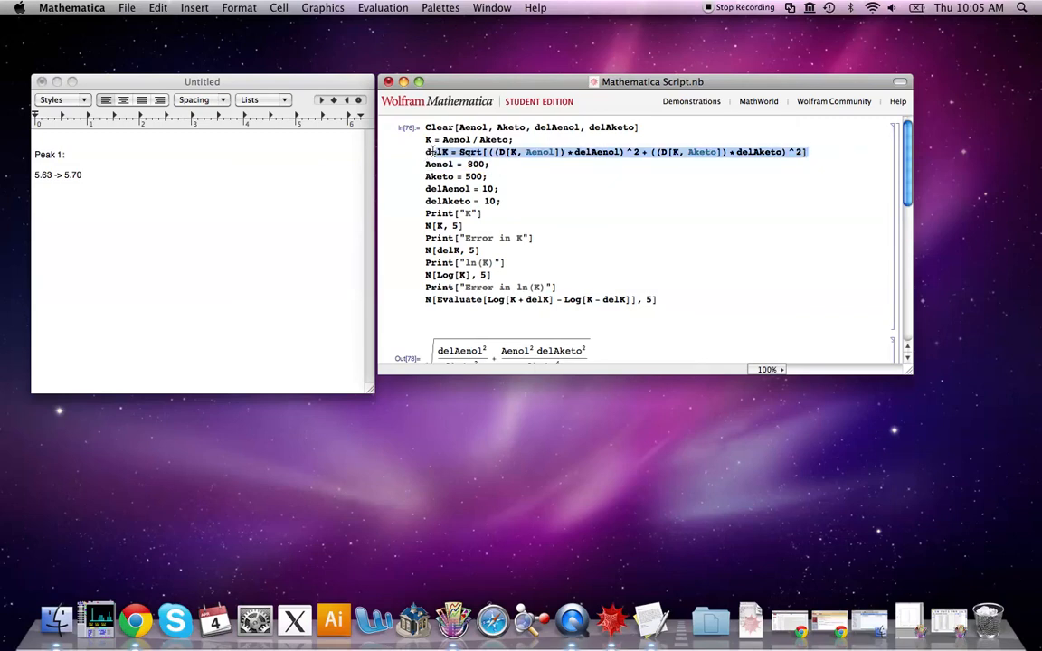
pyautogui.click(422, 139)
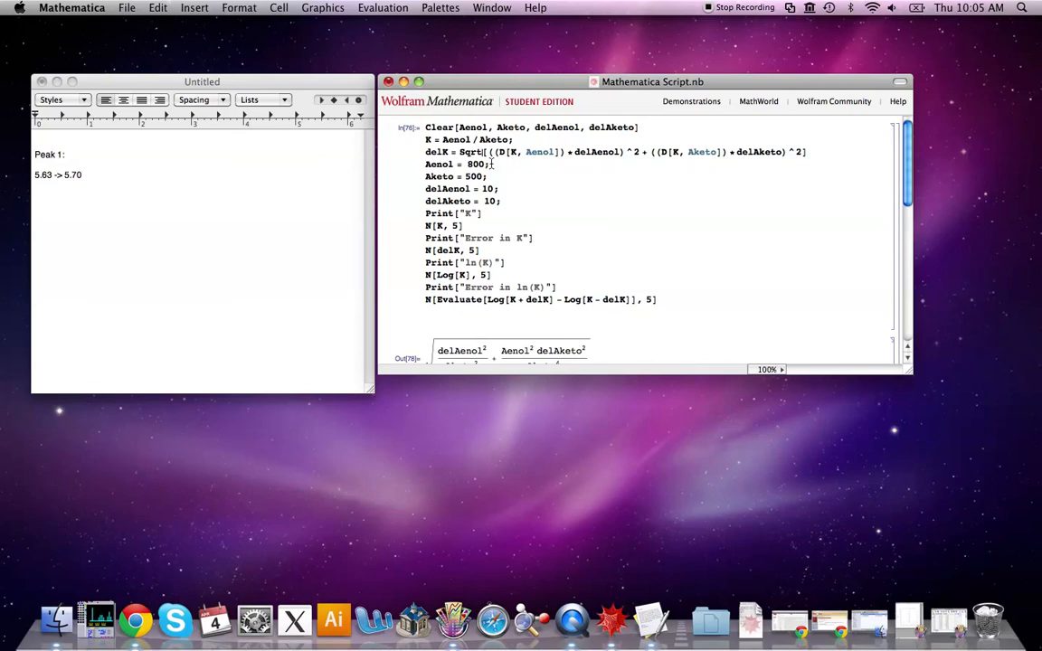
# Switch to Chrome to view the Error Analysis Review PDF tabs, then minimize the browser
pyautogui.click(841, 622)
pyautogui.click(298, 46)
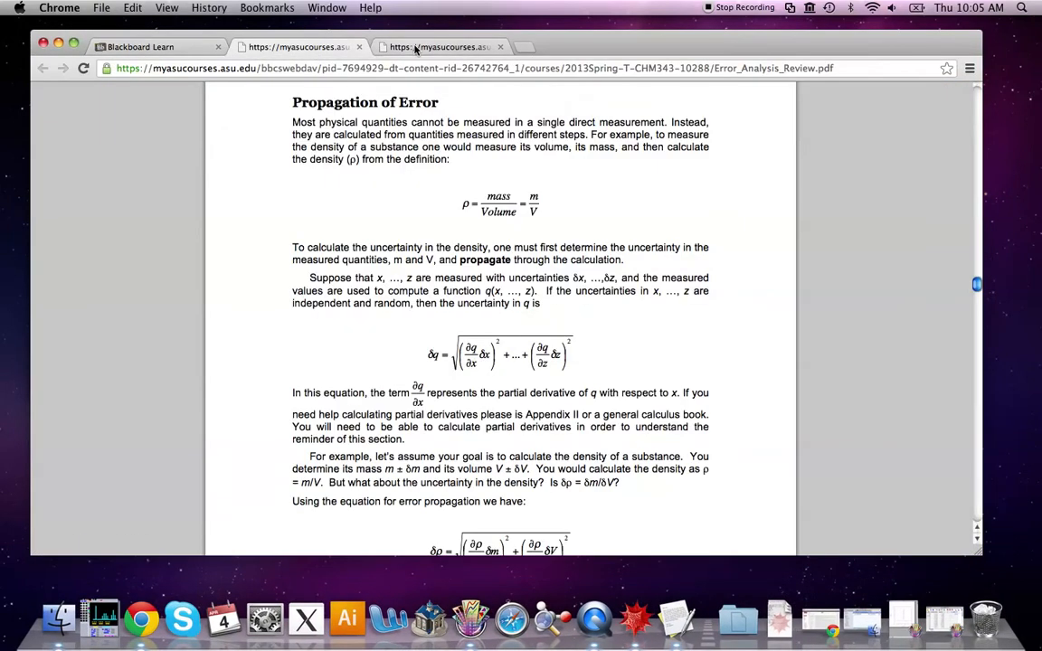
pyautogui.click(439, 46)
pyautogui.click(294, 47)
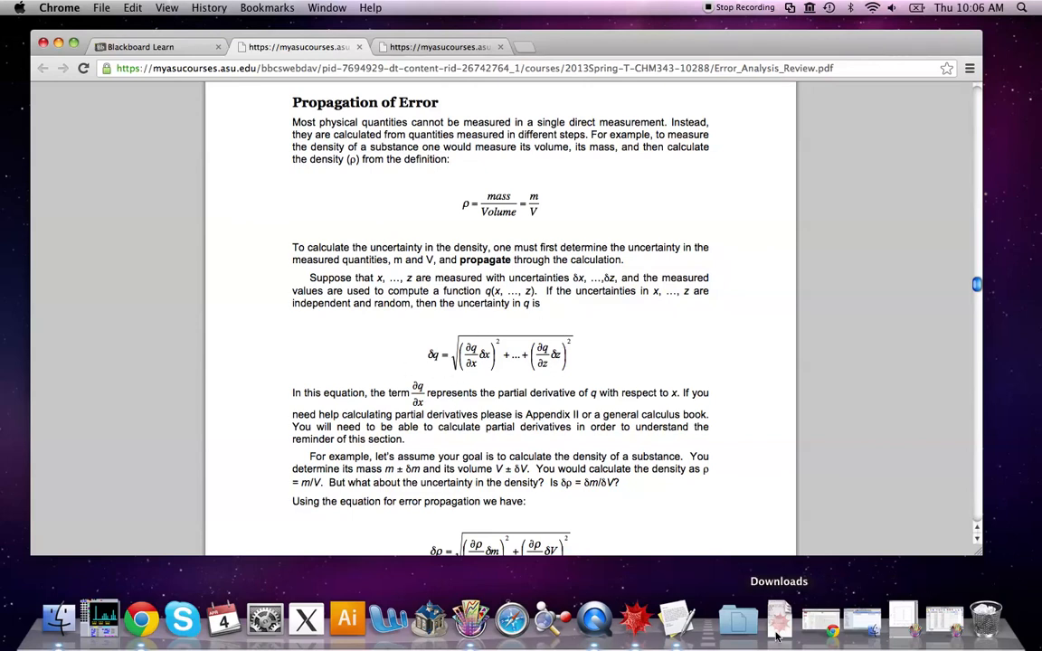
pyautogui.moveTo(187, 37); pyautogui.dragTo(276, 93)
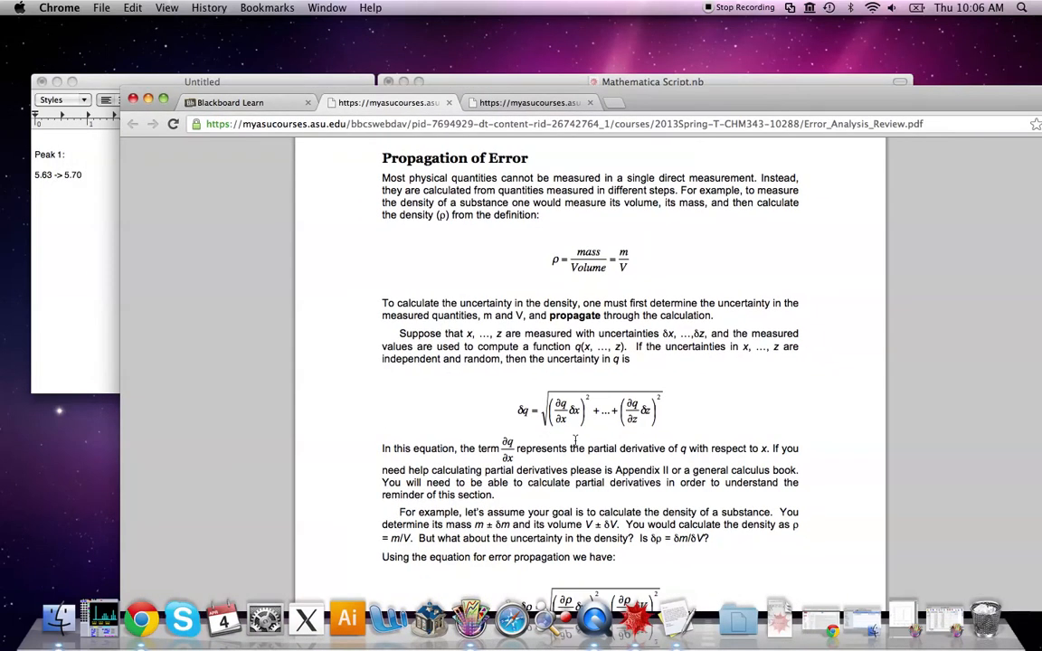
pyautogui.click(148, 98)
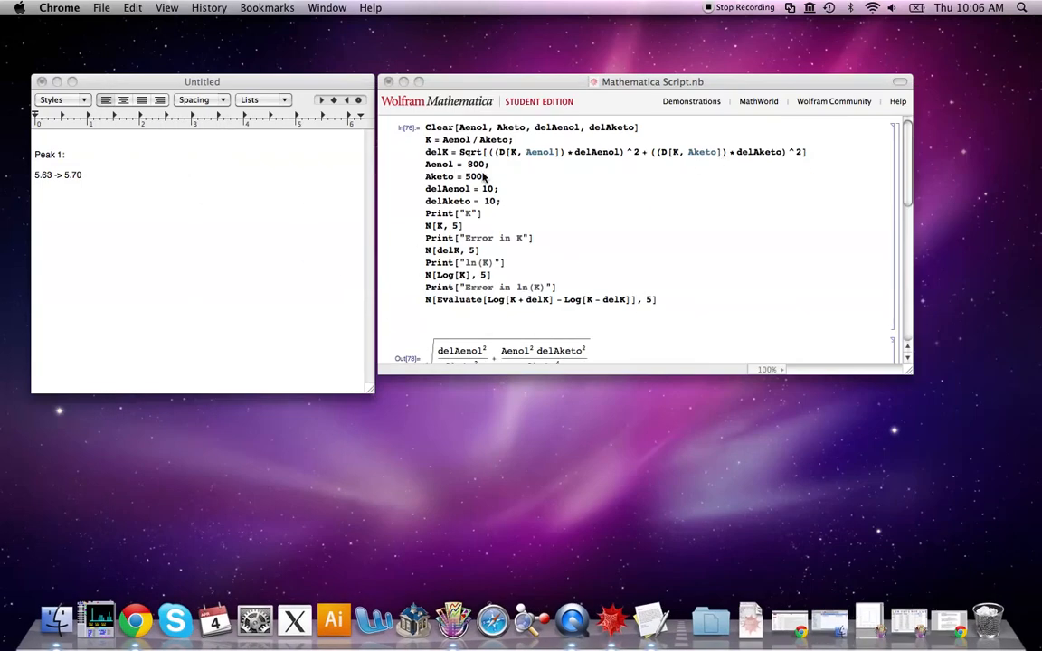
# Enter 800 as the Aenol value and evaluate the script to review the K and error outputs
pyautogui.click(502, 187)
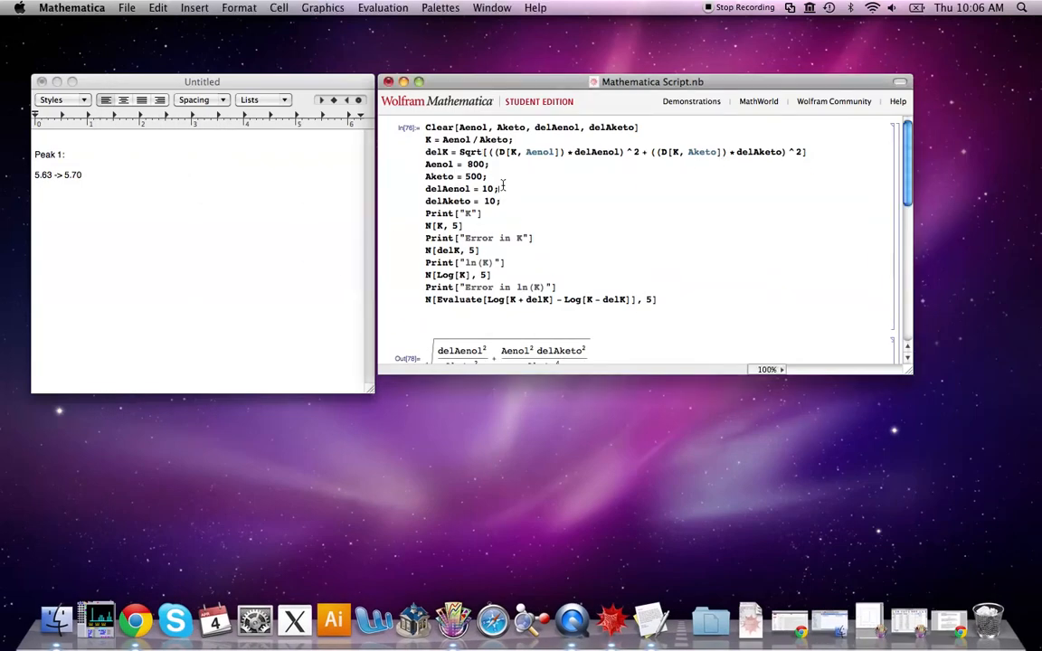
pyautogui.doubleClick(473, 164)
pyautogui.write('800')
pyautogui.scroll(-2, 499, 199)
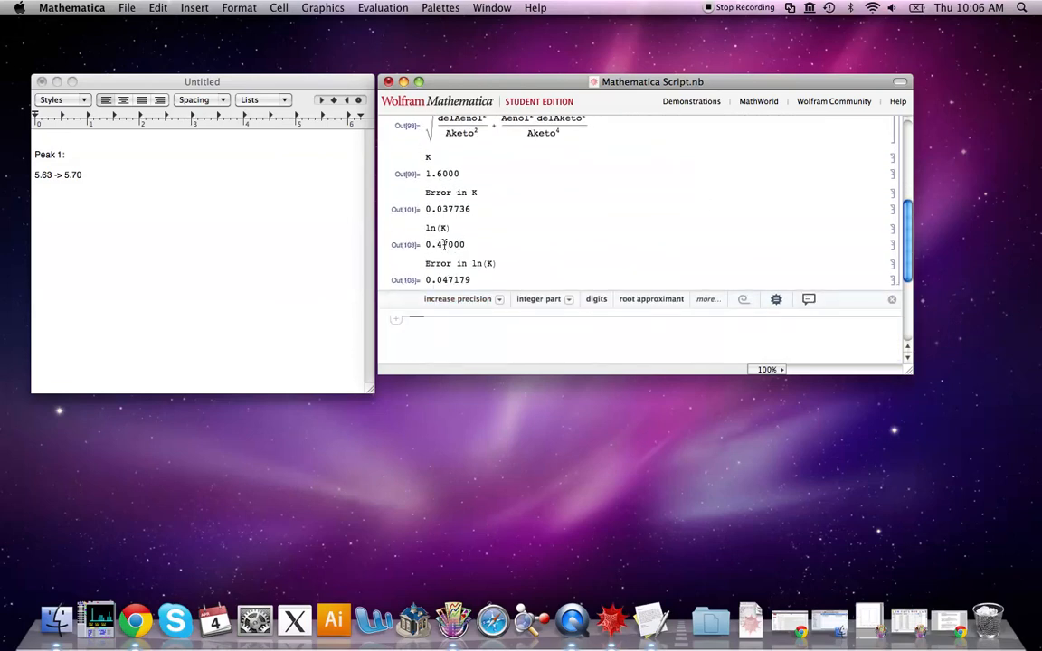
pyautogui.scroll(10, 511, 264)
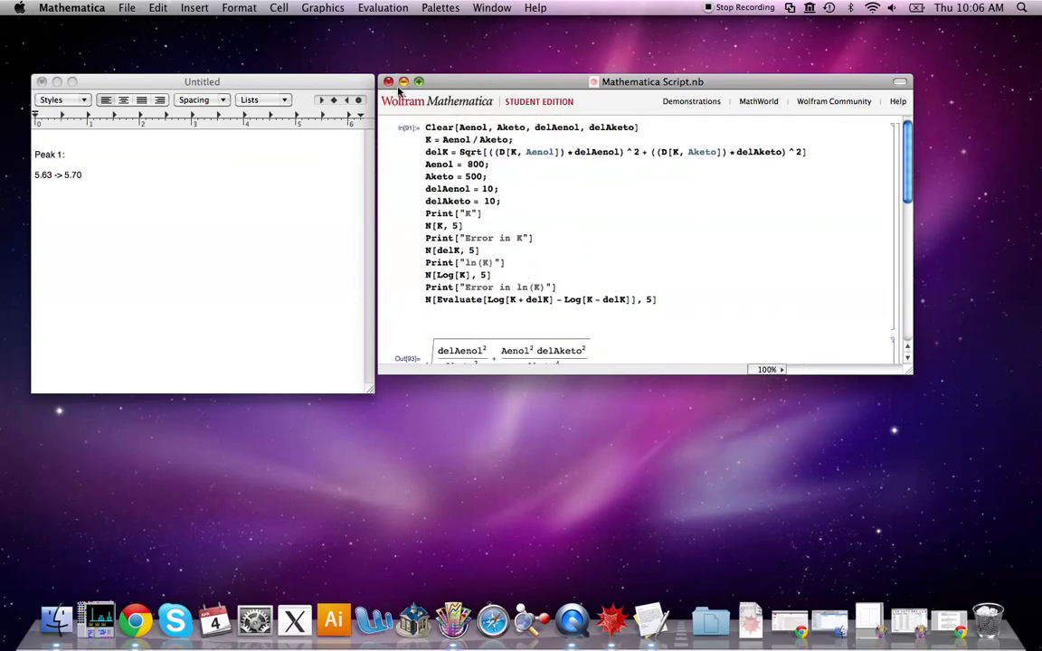
# Close the untitled TextEdit note without saving
pyautogui.click(70, 84)
pyautogui.click(41, 81)
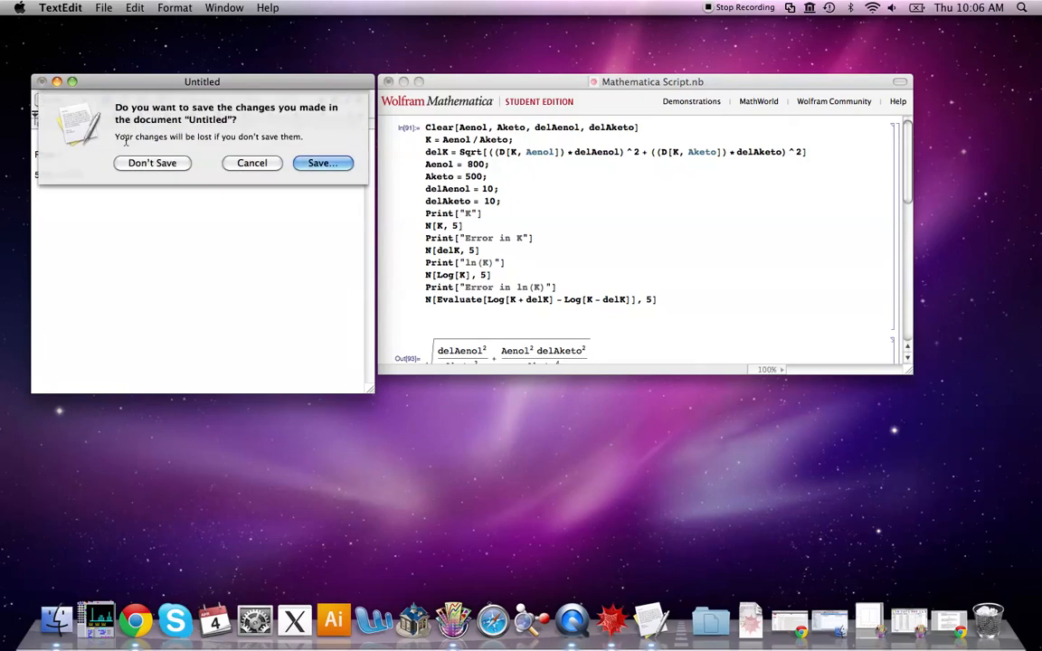
pyautogui.click(149, 162)
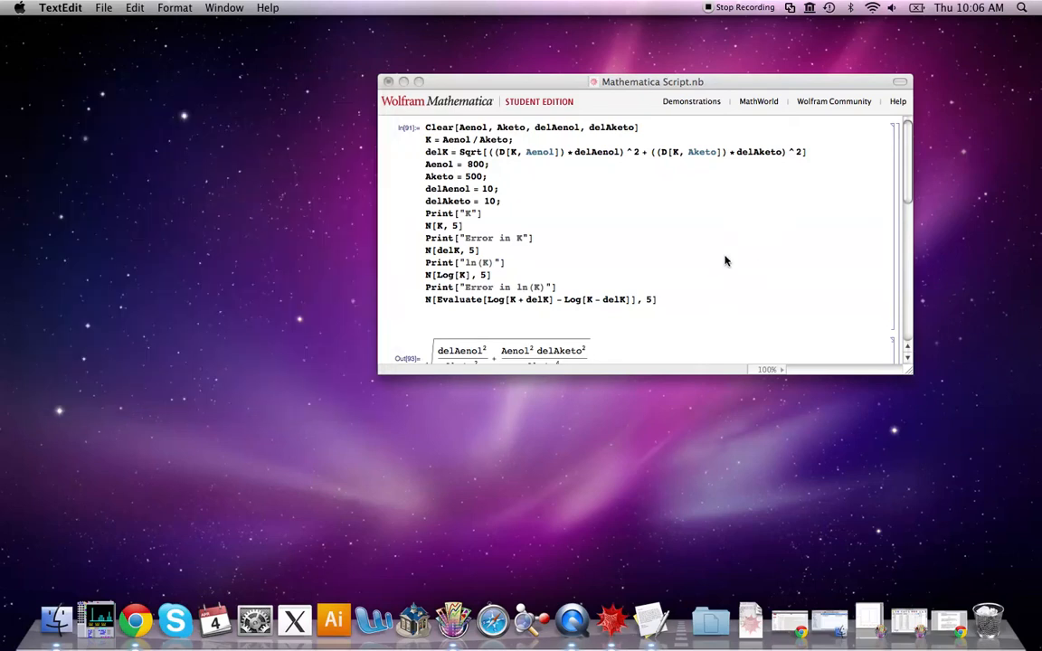